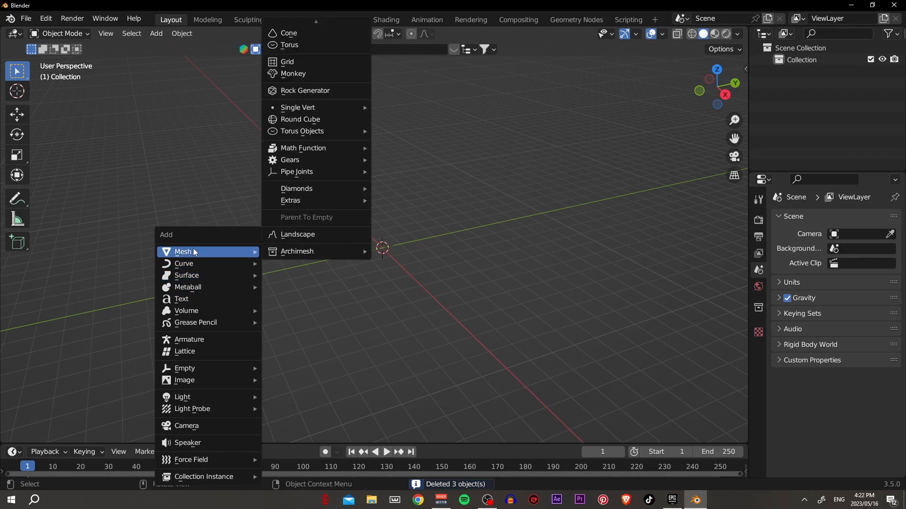
# - Add a plane mesh at the world origin and scale it up
pyautogui.click(299, 27)
pyautogui.press('s')
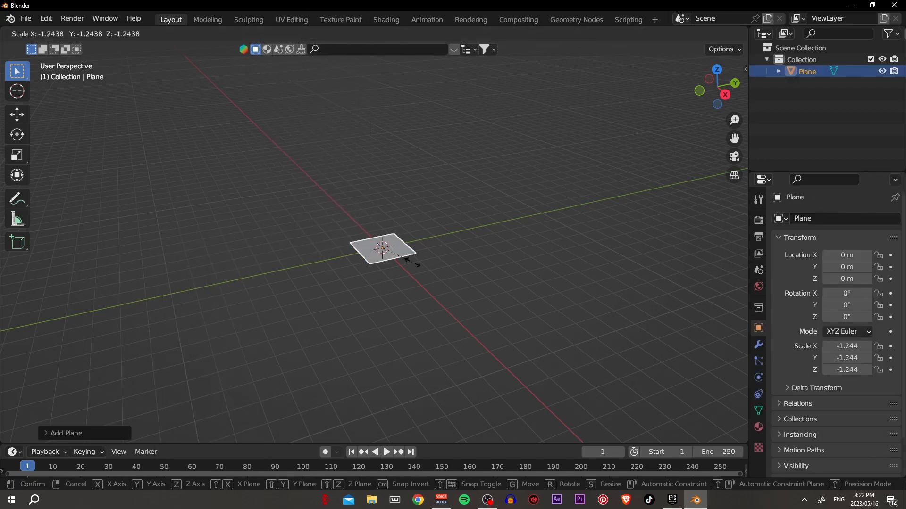
pyautogui.click(450, 270)
pyautogui.scroll(3, 445, 264)
# - Switch to the Geometry Nodes workspace and merge the spreadsheet area into the 3D viewport
pyautogui.click(564, 19)
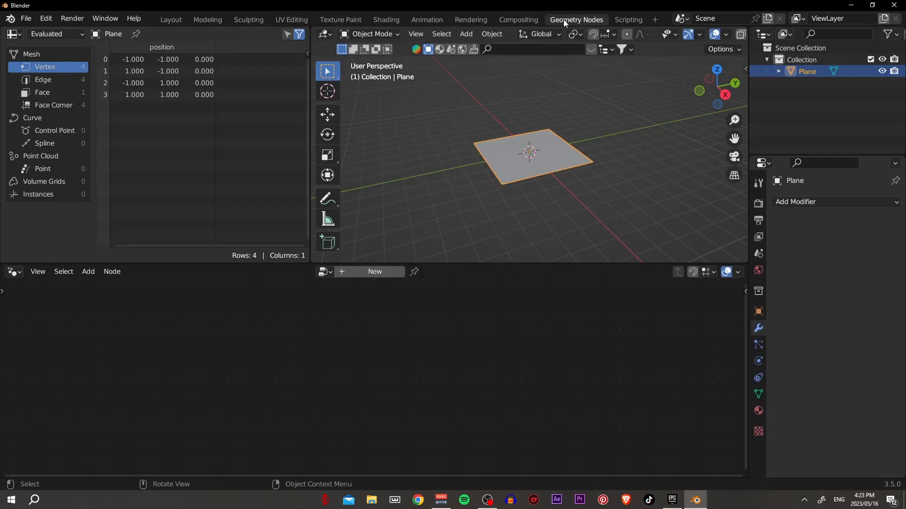
pyautogui.moveTo(313, 31); pyautogui.dragTo(240, 37)
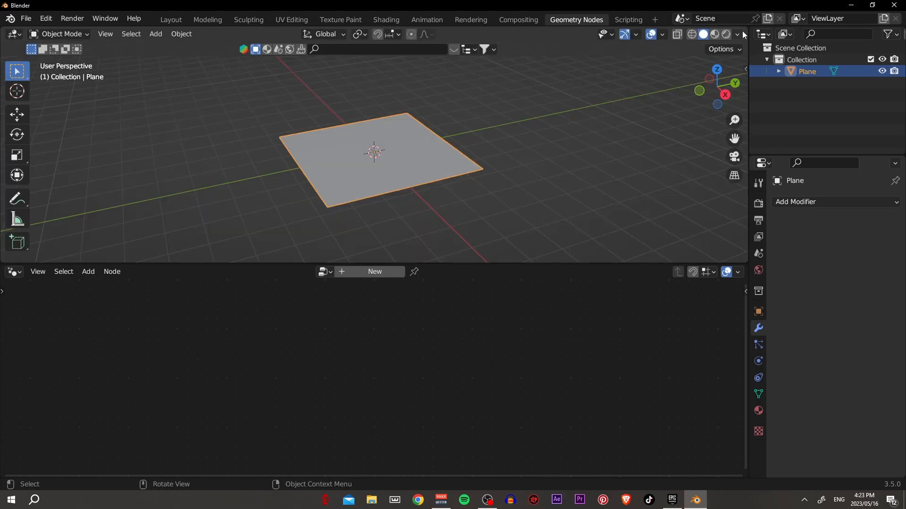
pyautogui.moveTo(748, 27); pyautogui.dragTo(534, 58)
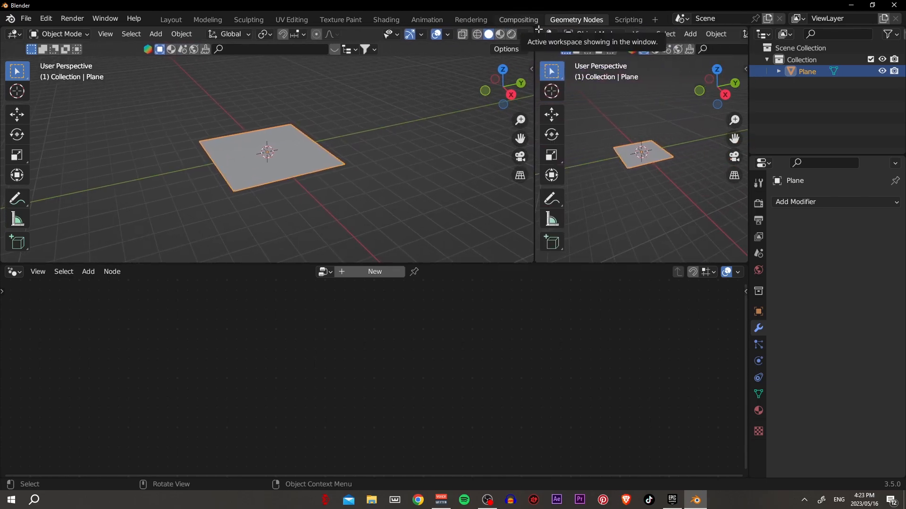
pyautogui.moveTo(532, 31); pyautogui.dragTo(567, 32)
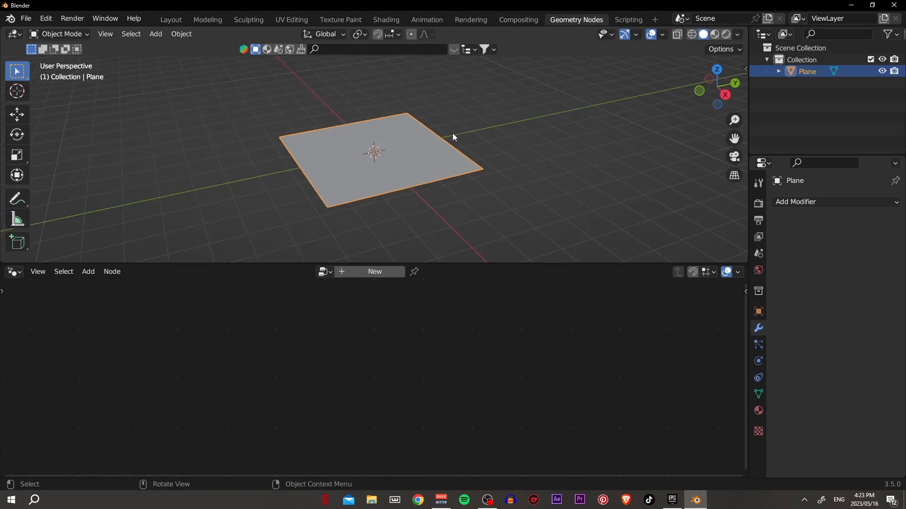
# - Create a new geometry node tree on the plane
pyautogui.moveTo(409, 158); pyautogui.dragTo(445, 151, button='middle')
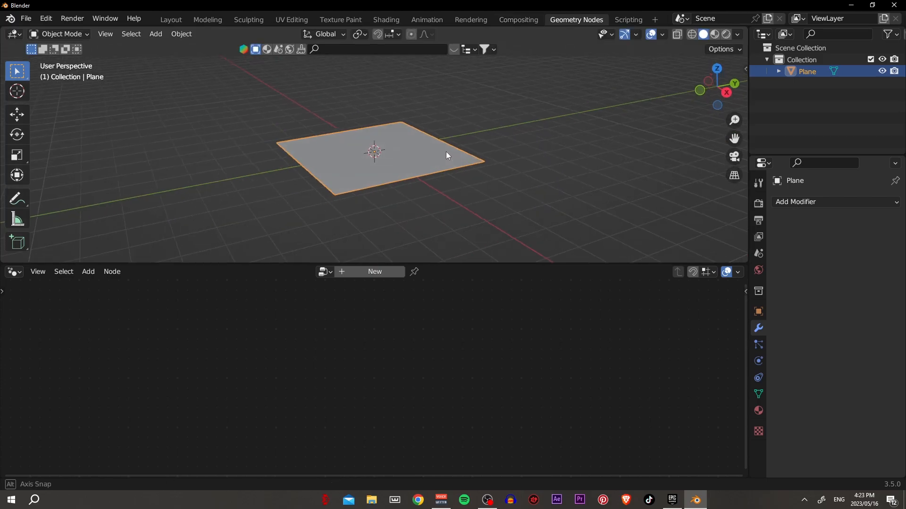
pyautogui.click(377, 272)
pyautogui.moveTo(415, 194); pyautogui.dragTo(425, 182, button='middle')
pyautogui.scroll(-1, 416, 377)
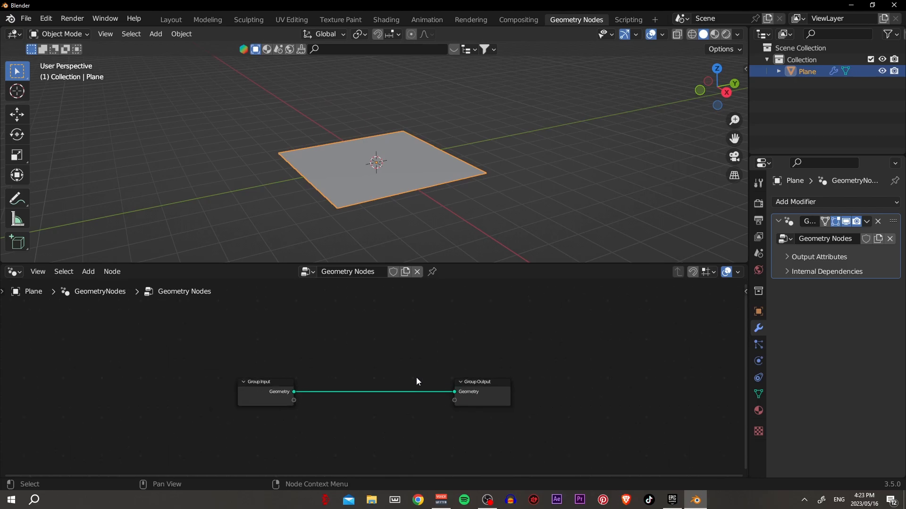
# - Insert a Distribute Points on Faces node between Group Input and Group Output and spread the nodes apart
pyautogui.hotkey('shift', 'a')
pyautogui.moveTo(389, 359)
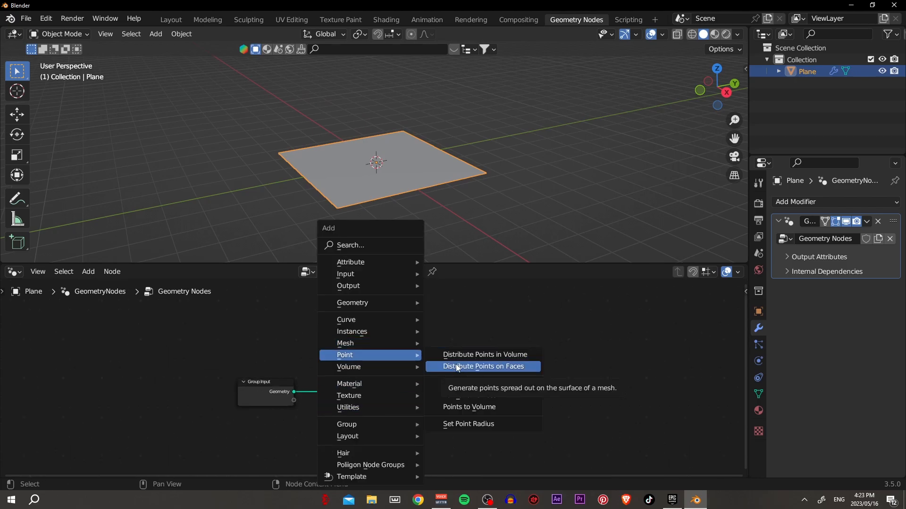
pyautogui.click(483, 367)
pyautogui.click(345, 374)
pyautogui.moveTo(488, 394); pyautogui.dragTo(550, 360)
pyautogui.moveTo(383, 390); pyautogui.dragTo(406, 387)
pyautogui.moveTo(559, 122); pyautogui.dragTo(263, 201)
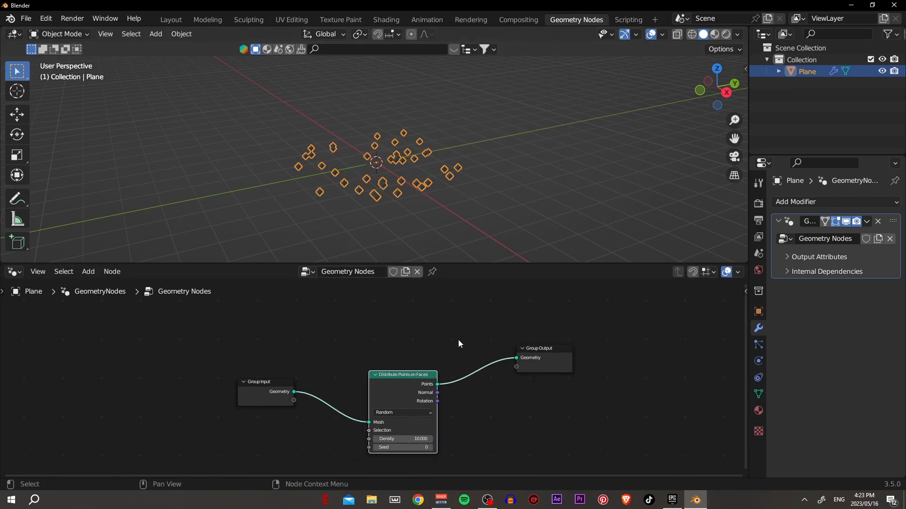
# - Insert a Join Geometry node before Group Output and also feed the Group Input geometry into it
pyautogui.scroll(-2, 476, 391)
pyautogui.hotkey('shift', 'a')
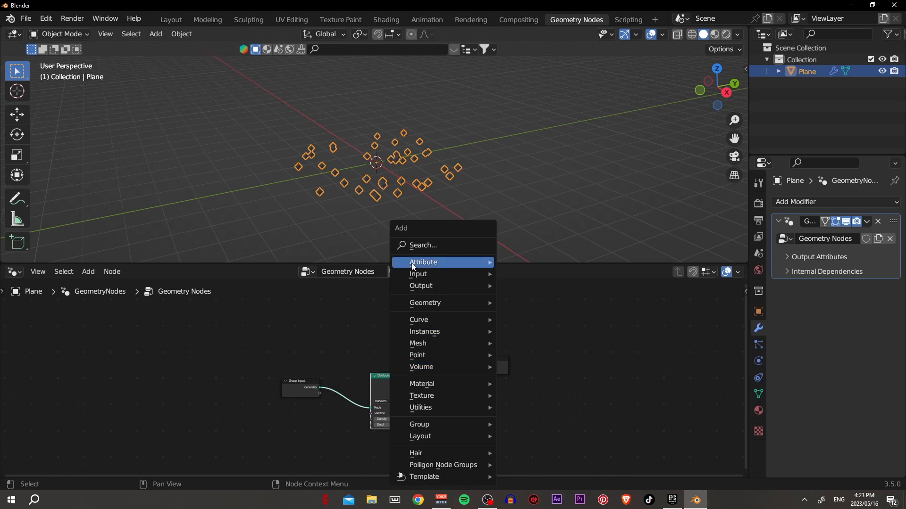
pyautogui.click(416, 242)
pyautogui.write('joi')
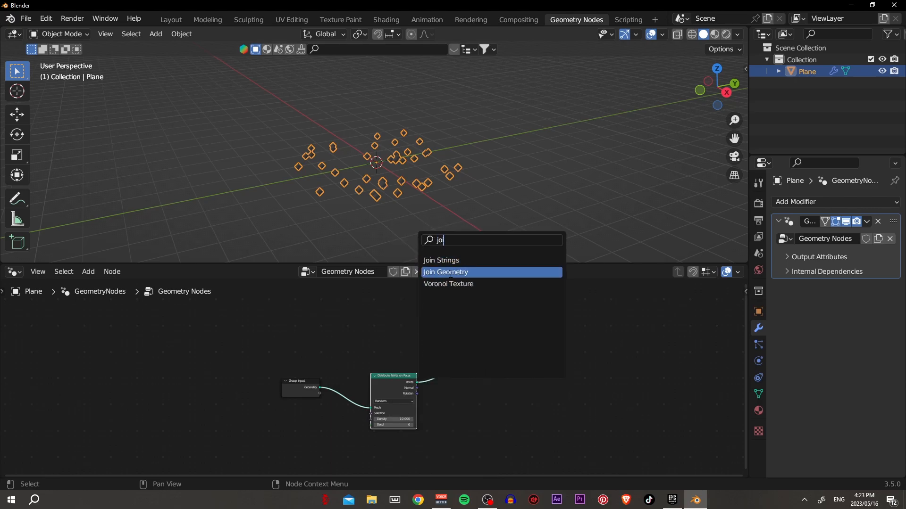
pyautogui.click(450, 272)
pyautogui.click(456, 399)
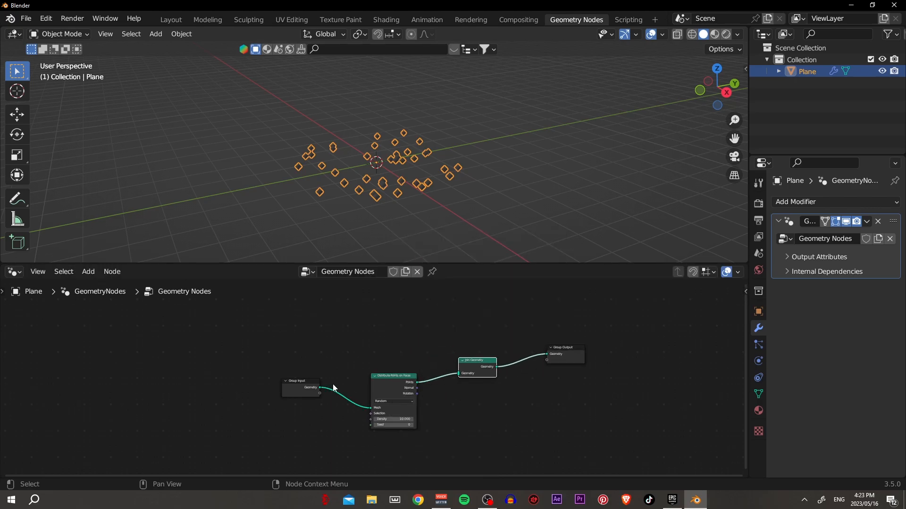
pyautogui.moveTo(319, 389); pyautogui.dragTo(477, 330)
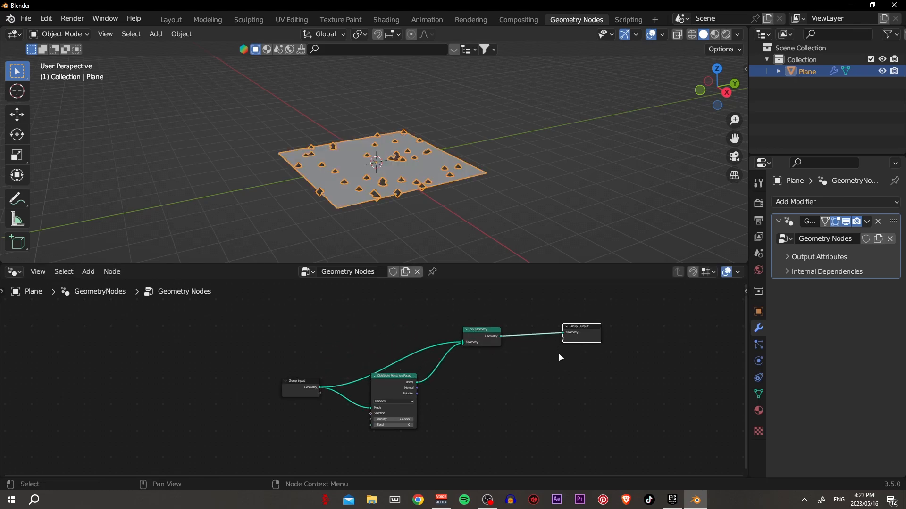
pyautogui.hotkey('shift', 'a')
pyautogui.moveTo(533, 332)
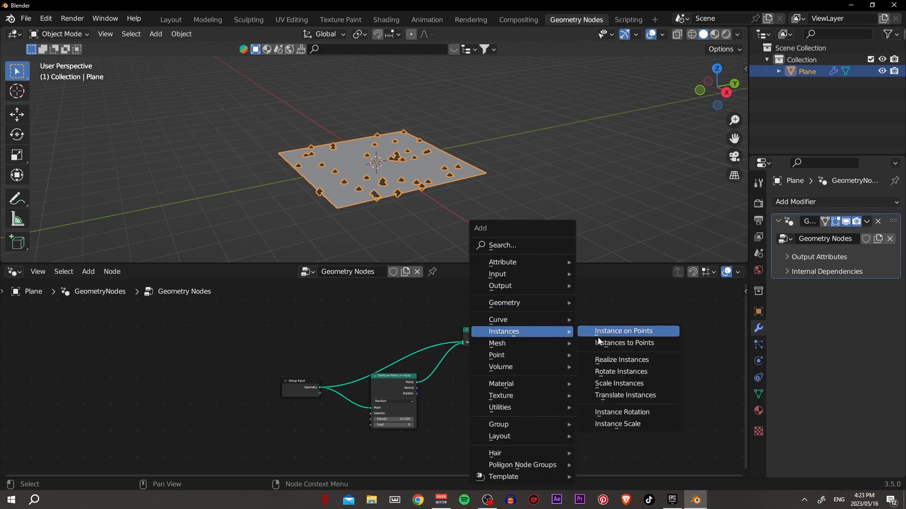
pyautogui.click(600, 343)
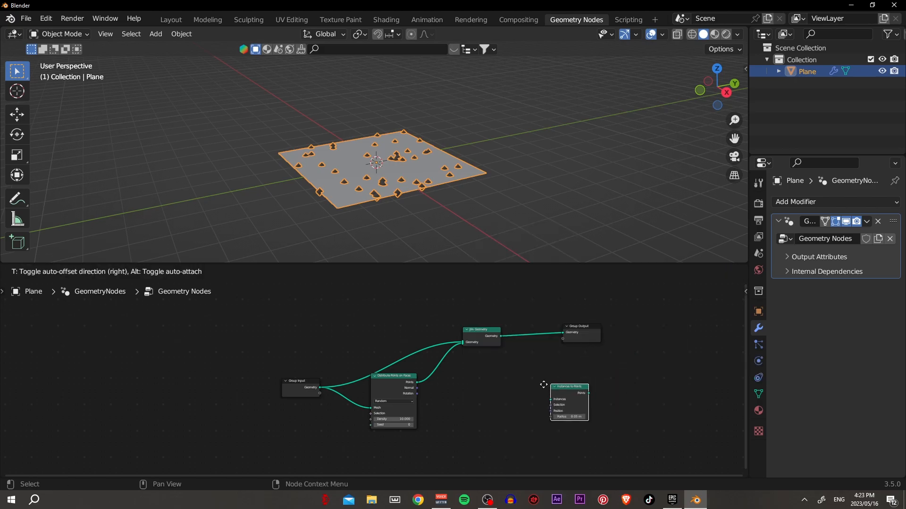
pyautogui.rightClick(551, 390)
# - Insert an Instance on Points node between Distribute Points on Faces and Join Geometry
pyautogui.hotkey('shift', 'a')
pyautogui.moveTo(500, 331)
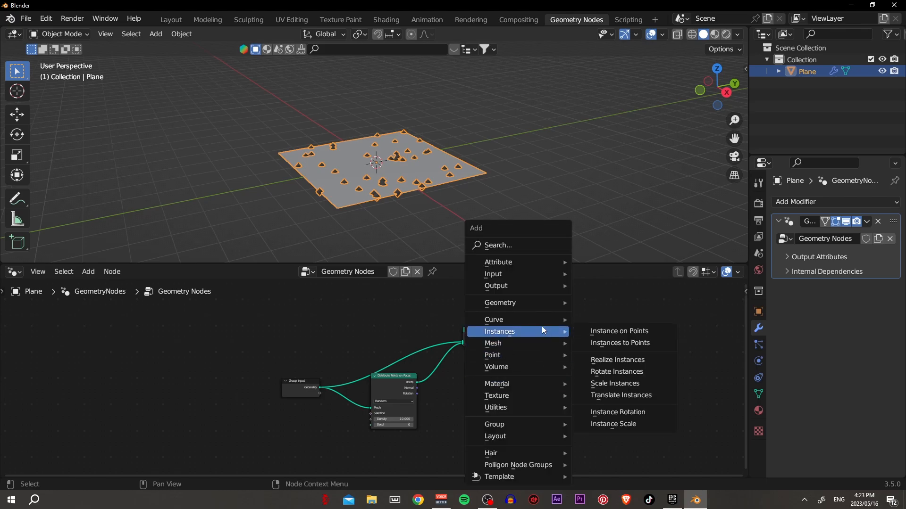
pyautogui.click(600, 332)
pyautogui.click(467, 376)
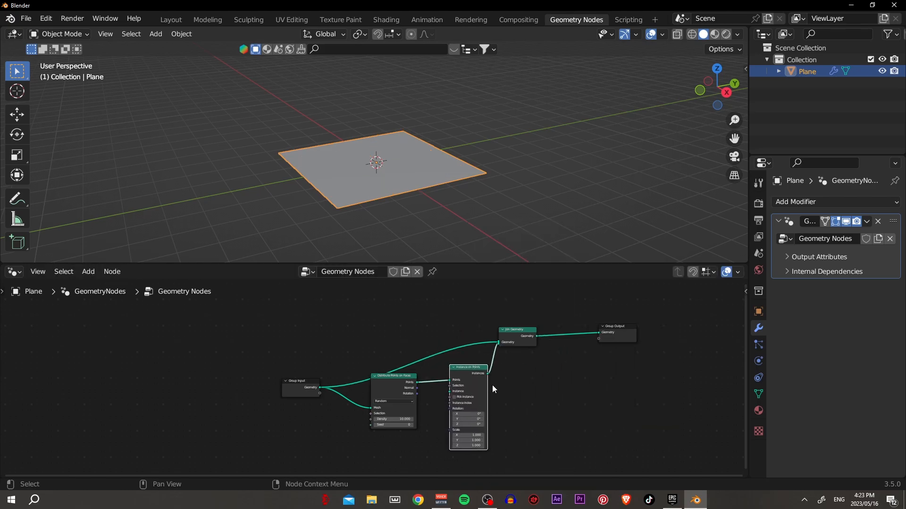
pyautogui.scroll(-2, 518, 400)
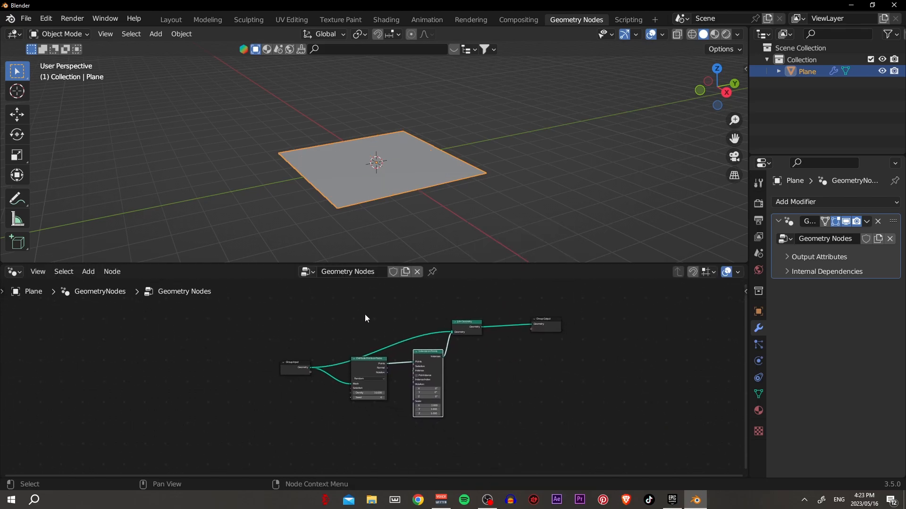
# - Place the 3D cursor beside the plane, then create a new collection and make it active
pyautogui.moveTo(537, 197); pyautogui.dragTo(496, 185, button='middle')
pyautogui.keyDown('shift'); pyautogui.rightClick(507, 157); pyautogui.keyUp('shift')
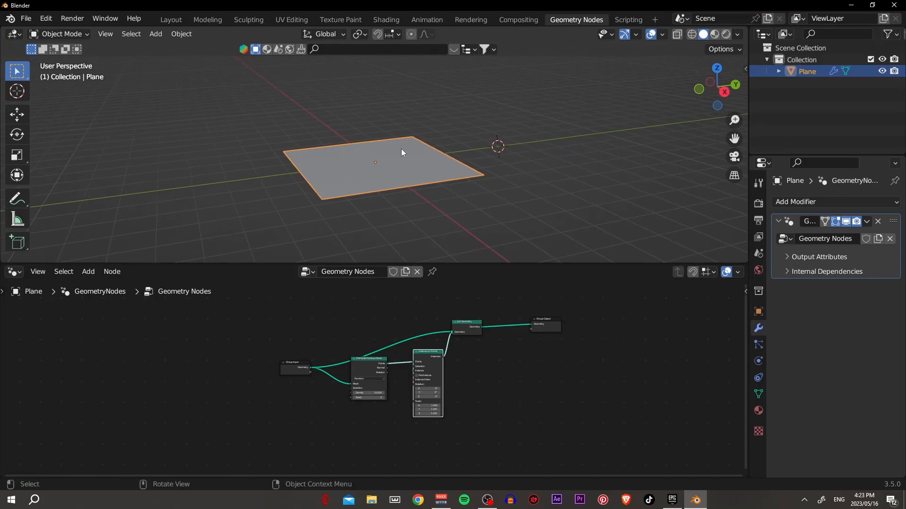
pyautogui.rightClick(785, 125)
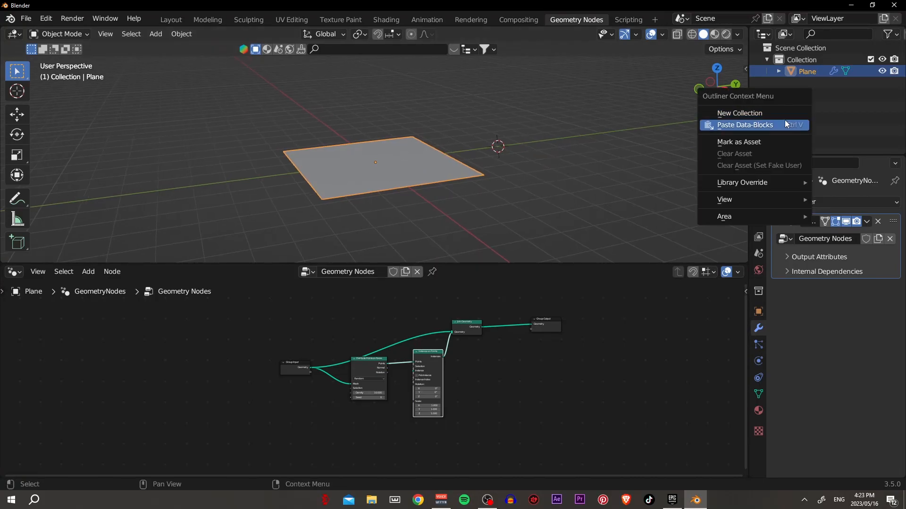
pyautogui.click(784, 119)
pyautogui.rightClick(785, 115)
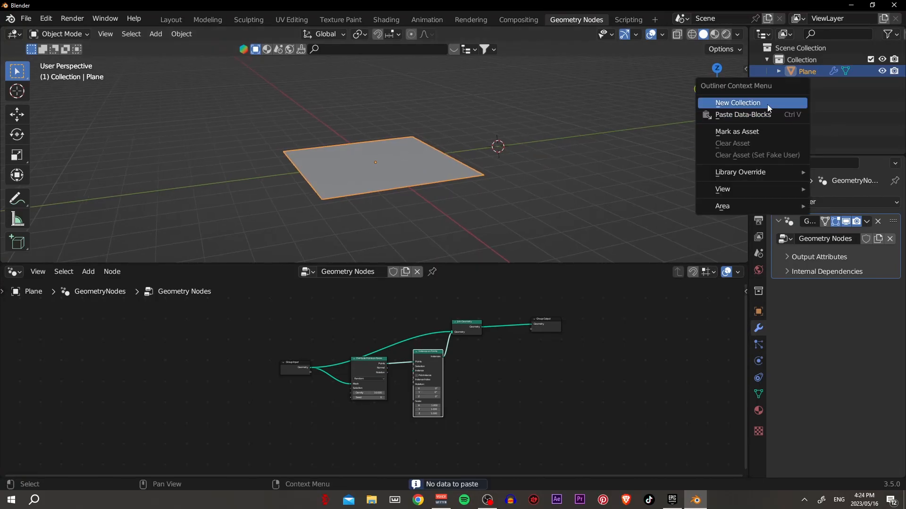
pyautogui.click(767, 103)
pyautogui.click(812, 85)
# - Add a cube at the 3D cursor in Collection 2 and scale it down to a small size
pyautogui.hotkey('shift', 'a')
pyautogui.moveTo(525, 136)
pyautogui.click(613, 149)
pyautogui.press('s')
pyautogui.click(514, 146)
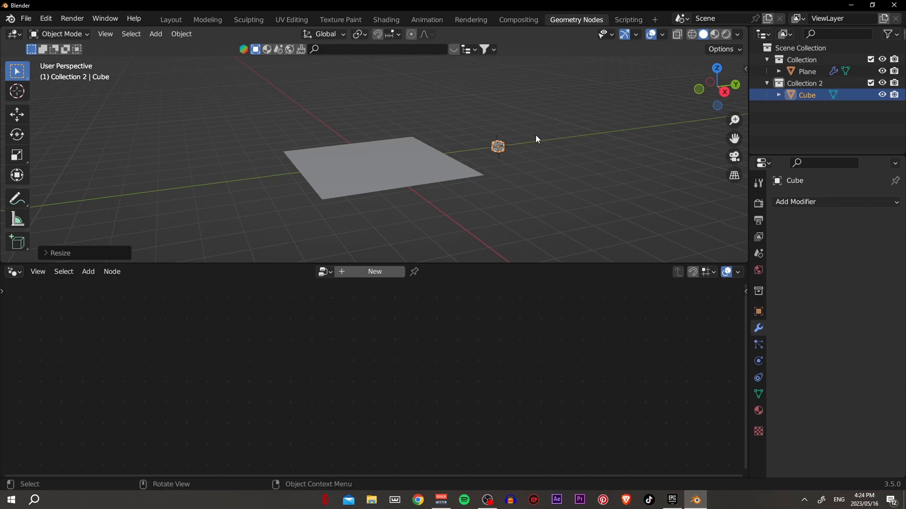
pyautogui.click(393, 163)
pyautogui.press('s')
pyautogui.click(551, 188)
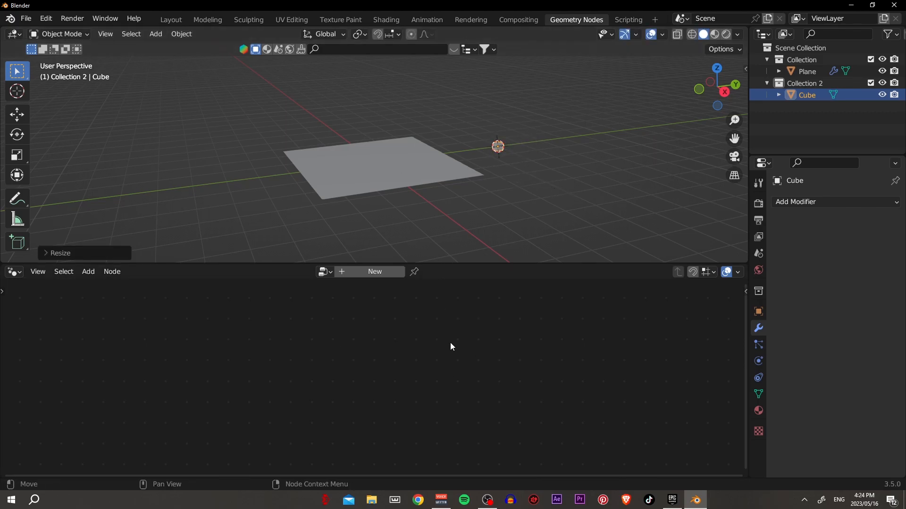
# - Pin the plane's node tree in the node editor, test it by selecting the cube, and reselect the plane
pyautogui.click(367, 175)
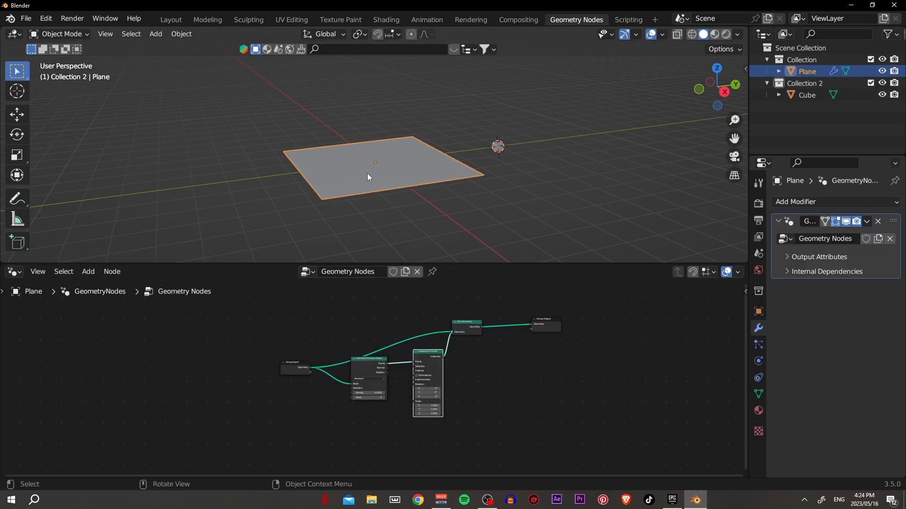
pyautogui.click(433, 273)
pyautogui.click(496, 148)
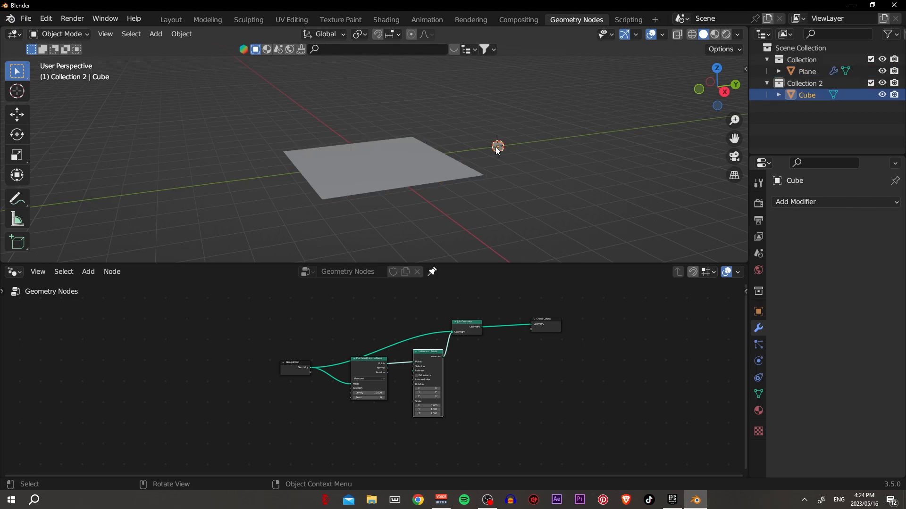
pyautogui.click(428, 176)
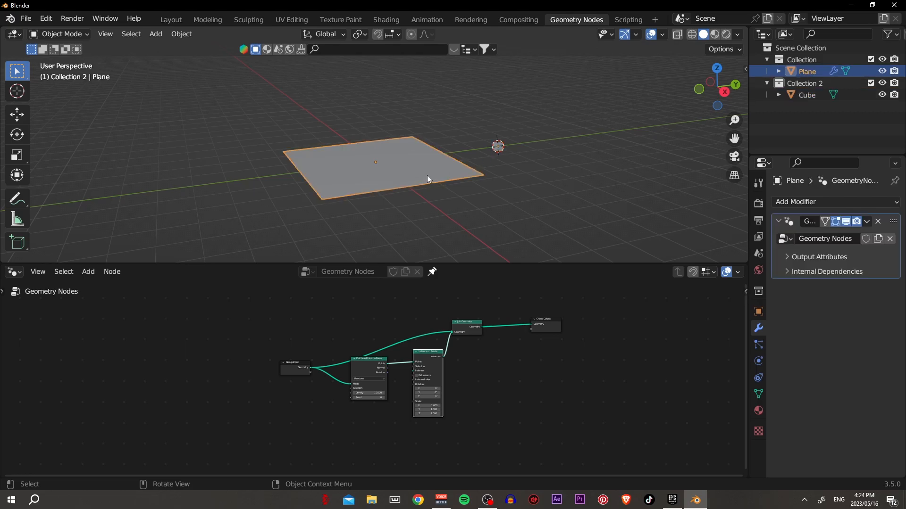
# - Bring the Cube into the node tree as an Object Info node and connect its Geometry to Instance on Points' Instance input
pyautogui.moveTo(808, 96); pyautogui.dragTo(372, 420)
pyautogui.scroll(2, 412, 437)
pyautogui.moveTo(480, 438); pyautogui.dragTo(464, 399, button='middle')
pyautogui.moveTo(363, 407); pyautogui.dragTo(352, 391)
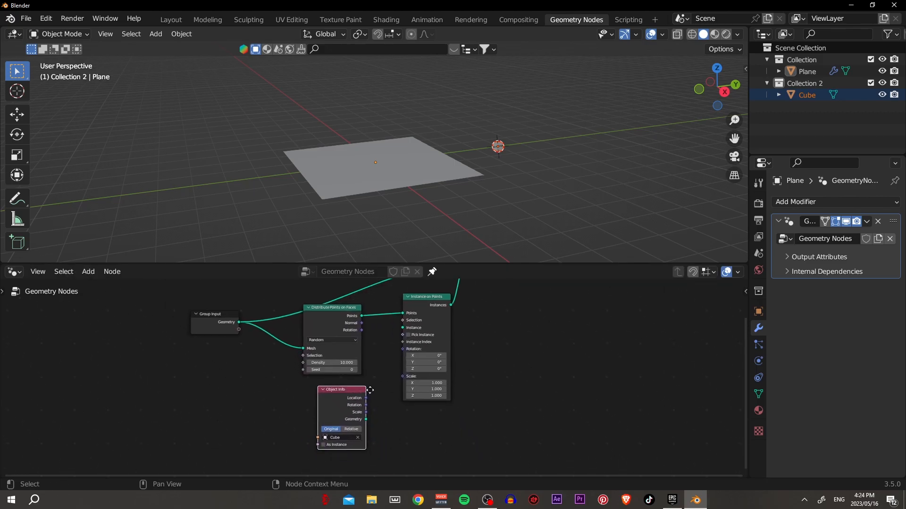
pyautogui.moveTo(369, 426); pyautogui.dragTo(405, 335)
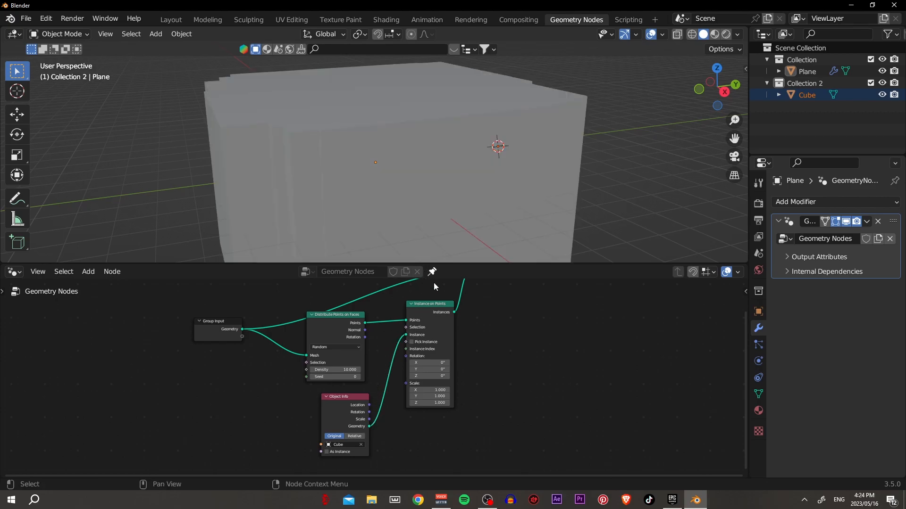
# - Apply the object scale of both the cube and the plane
pyautogui.moveTo(587, 203); pyautogui.dragTo(505, 149, button='middle')
pyautogui.click(810, 95)
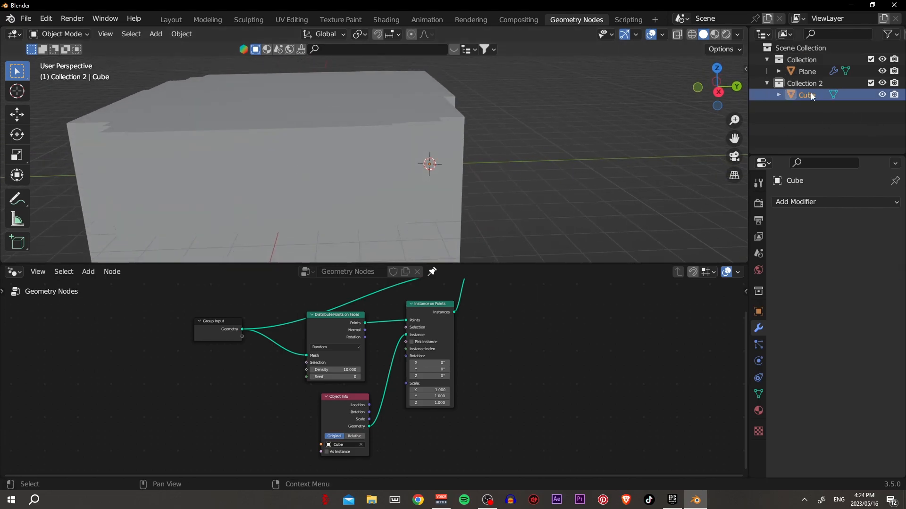
pyautogui.hotkey('ctrl', 'a')
pyautogui.click(544, 169)
pyautogui.click(324, 175)
pyautogui.hotkey('ctrl', 'a')
pyautogui.click(324, 182)
pyautogui.moveTo(324, 181); pyautogui.dragTo(453, 159, button='middle')
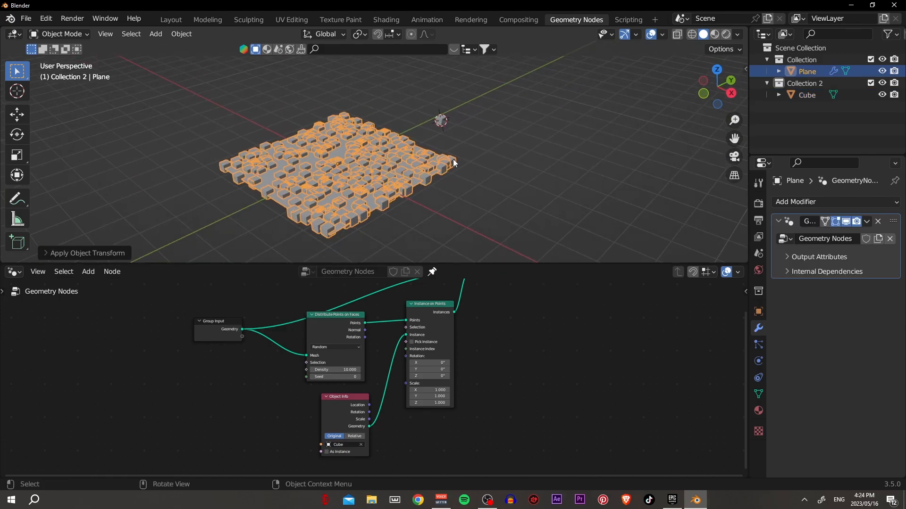
# - Space out the nodes of the tree for a clearer layout
pyautogui.moveTo(335, 320); pyautogui.dragTo(352, 324)
pyautogui.moveTo(421, 310); pyautogui.dragTo(529, 307)
pyautogui.scroll(-2, 496, 321)
pyautogui.moveTo(462, 303); pyautogui.dragTo(481, 310)
pyautogui.click(490, 358)
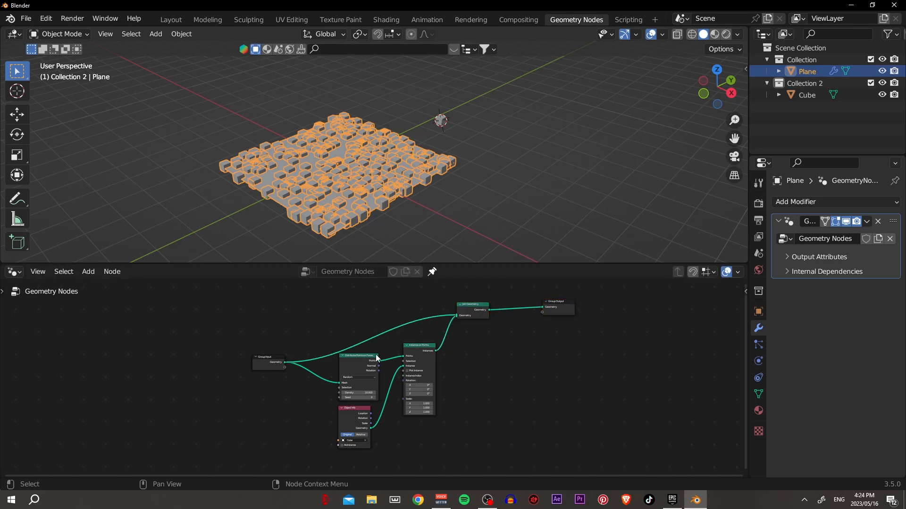
# - Examine the cubes scattered on the plane and the Distribute Points on Faces node up close
pyautogui.click(434, 203)
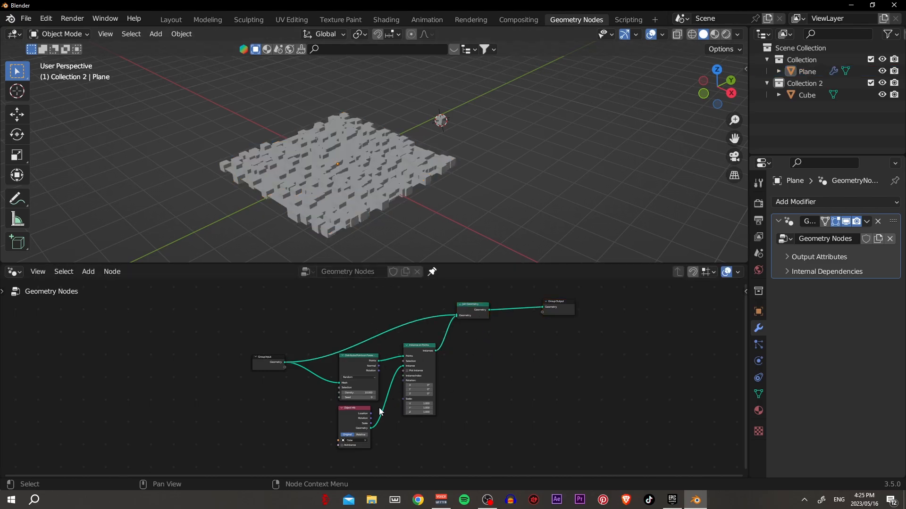
pyautogui.scroll(8, 370, 219)
pyautogui.click(388, 216)
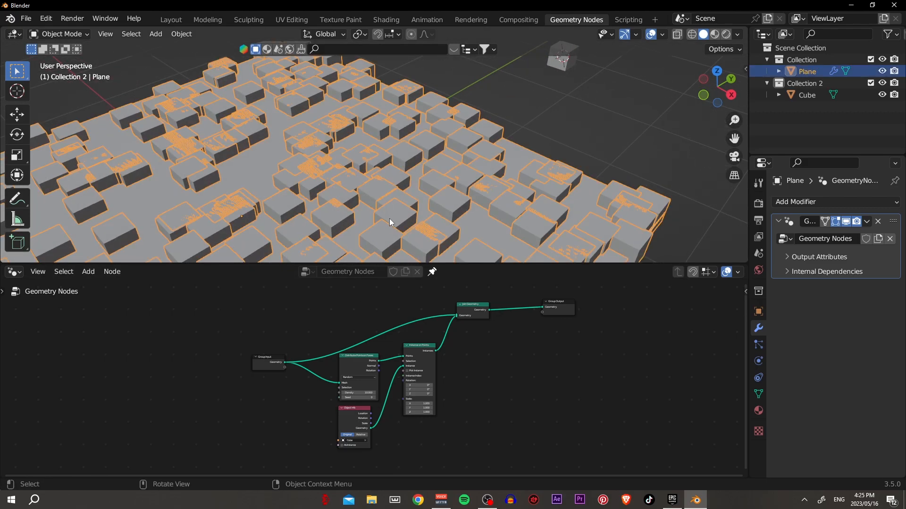
pyautogui.scroll(3, 390, 219)
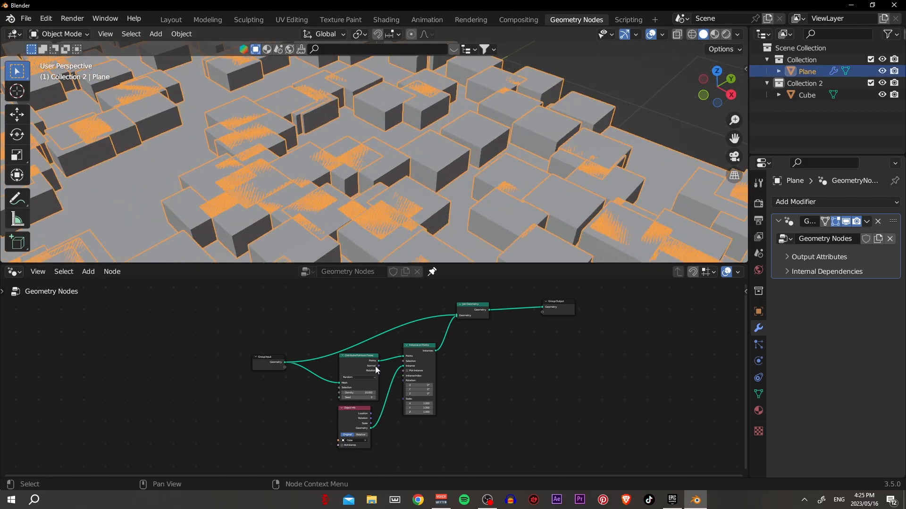
pyautogui.scroll(4, 378, 367)
pyautogui.keyDown('shift'); pyautogui.moveTo(413, 353); pyautogui.dragTo(405, 369, button='middle'); pyautogui.keyUp('shift')
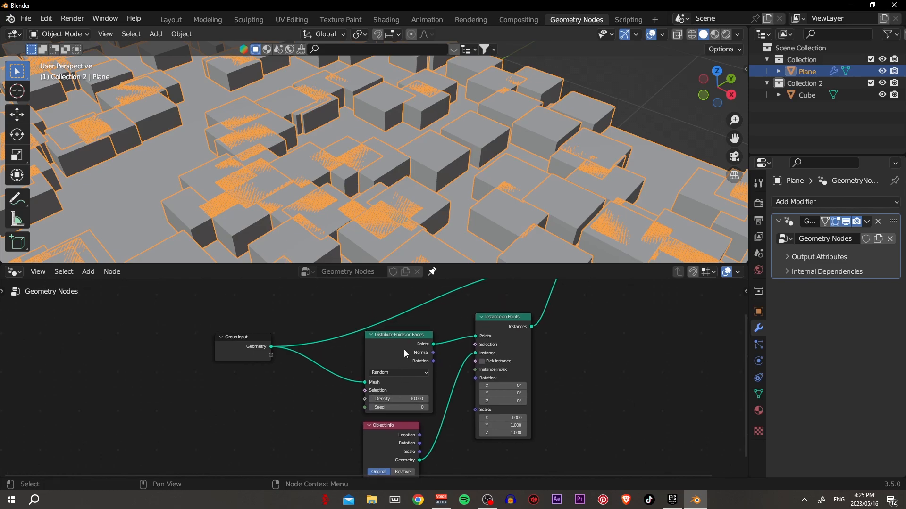
# - Switch the point distribution method to Poisson Disk and set Distance Min to 0.3 m
pyautogui.click(385, 375)
pyautogui.click(387, 384)
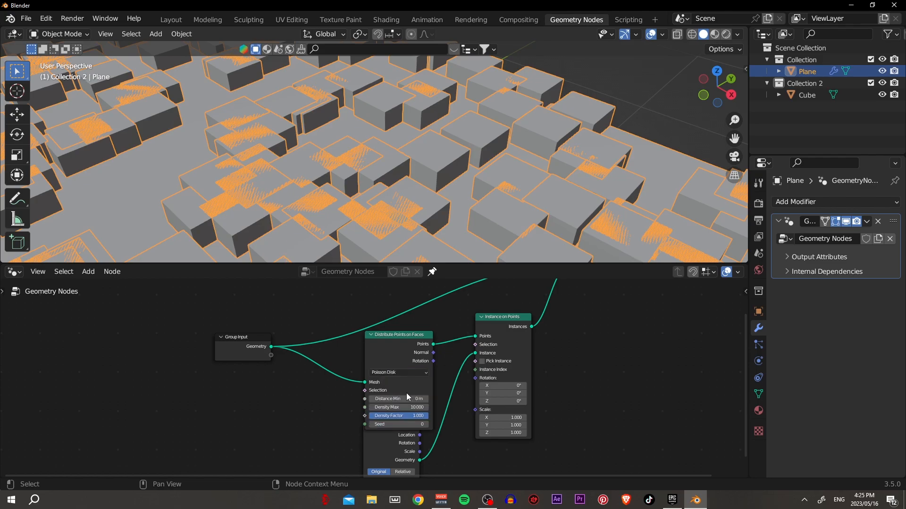
pyautogui.click(409, 398)
pyautogui.write('0.2')
pyautogui.press('Return')
pyautogui.click(425, 399)
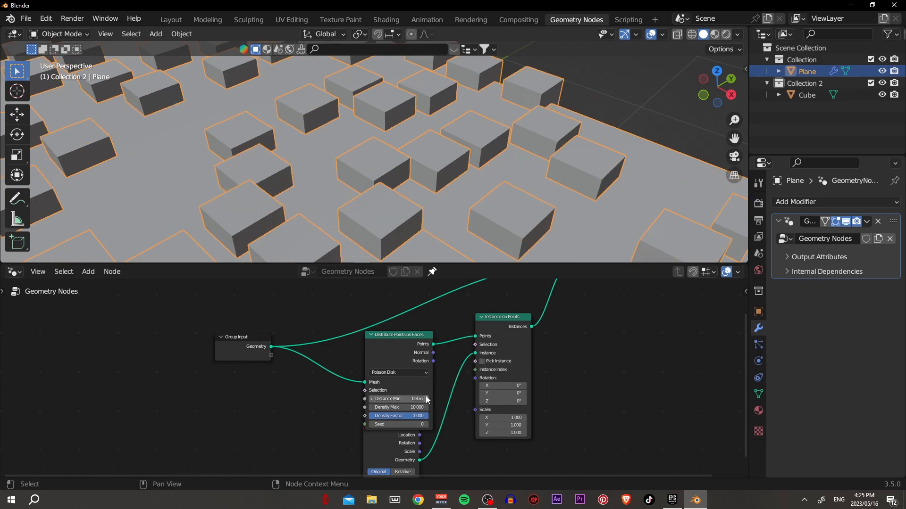
pyautogui.scroll(-5, 391, 238)
pyautogui.scroll(-5, 469, 157)
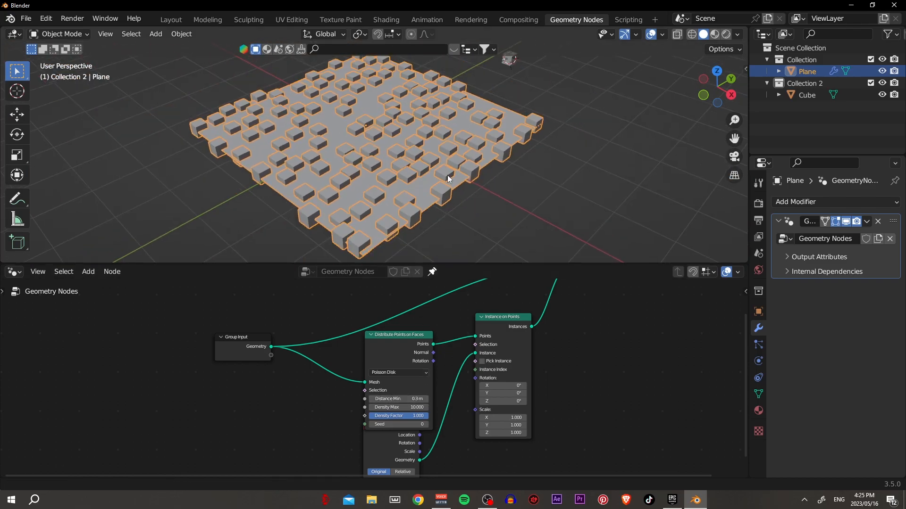
pyautogui.scroll(-1, 407, 378)
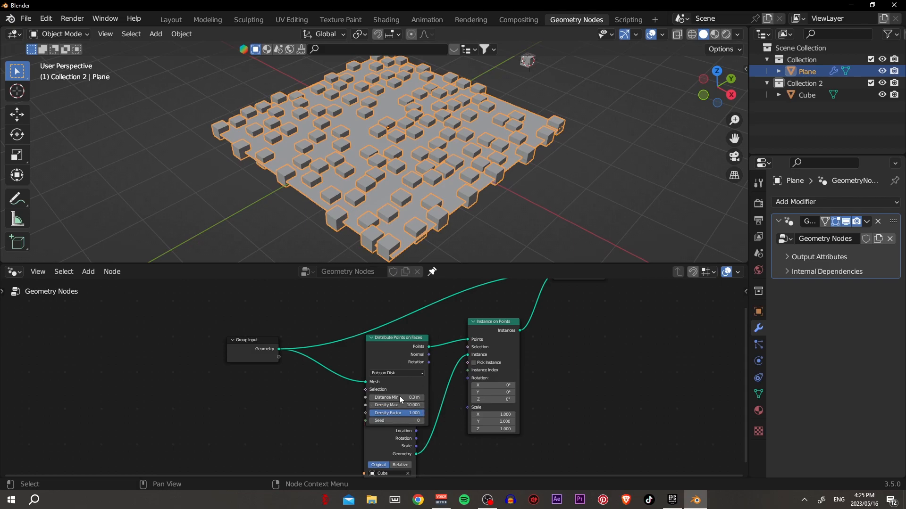
# - Set Density Max to 12.3 on Distribute Points on Faces and expose it as an input through the Group Input node
pyautogui.moveTo(415, 407)
pyautogui.mouseDown()
pyautogui.moveTo(437, 406)
pyautogui.moveTo(426, 407)
pyautogui.mouseUp()
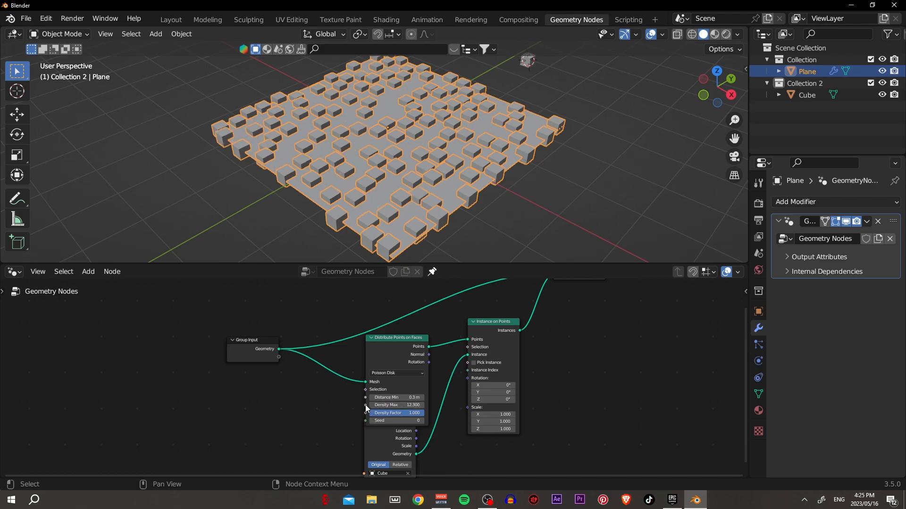
pyautogui.moveTo(365, 404); pyautogui.dragTo(279, 357)
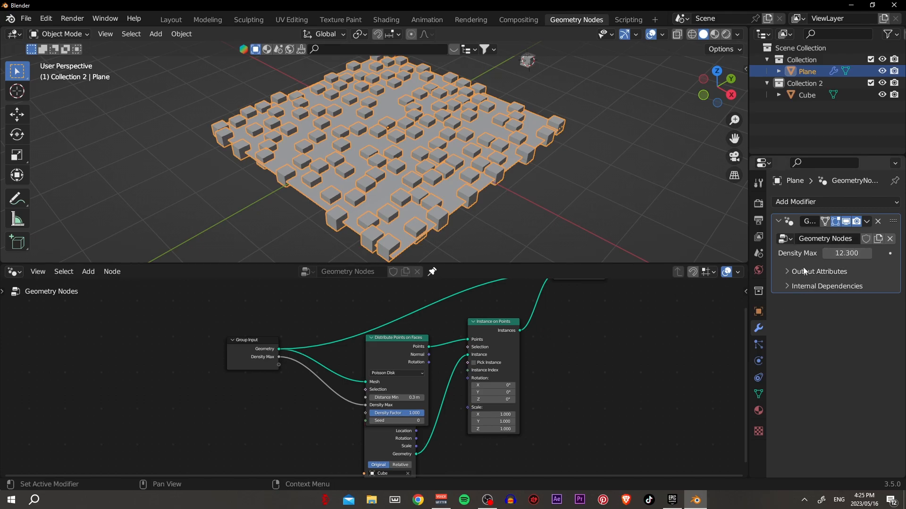
pyautogui.moveTo(408, 354); pyautogui.dragTo(420, 345)
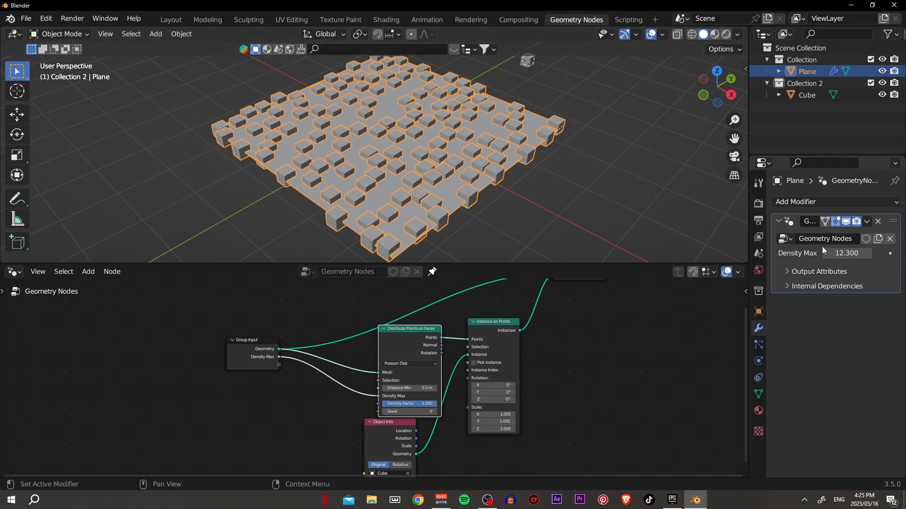
# - Raise the exposed Density Max of the plane's Geometry Nodes modifier to 21.99
pyautogui.click(845, 253)
pyautogui.click(830, 254)
pyautogui.press('Return')
pyautogui.moveTo(839, 255)
pyautogui.mouseDown()
pyautogui.moveTo(863, 256)
pyautogui.moveTo(846, 255)
pyautogui.mouseUp()
# - Insert a Math node on the Density Max link between Group Input and Distribute Points on Faces
pyautogui.hotkey('shift', 'a')
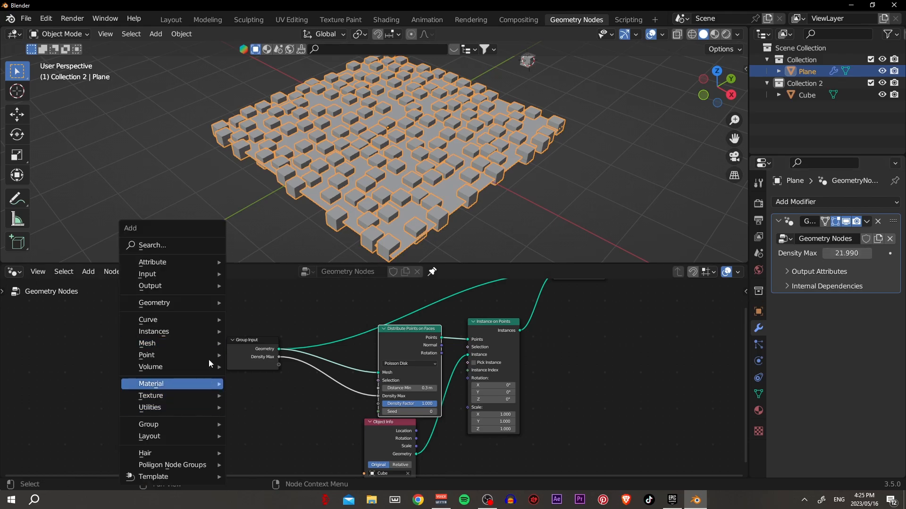
pyautogui.click(171, 244)
pyautogui.write('math')
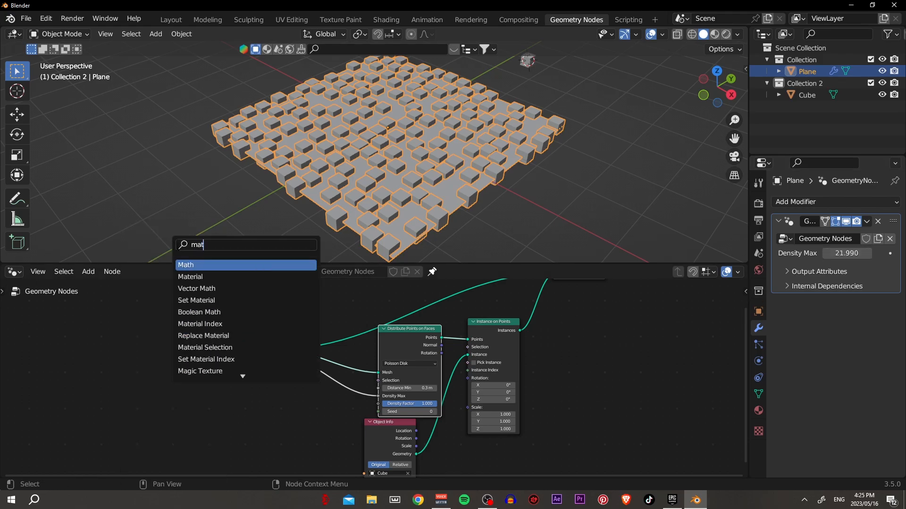
pyautogui.click(197, 267)
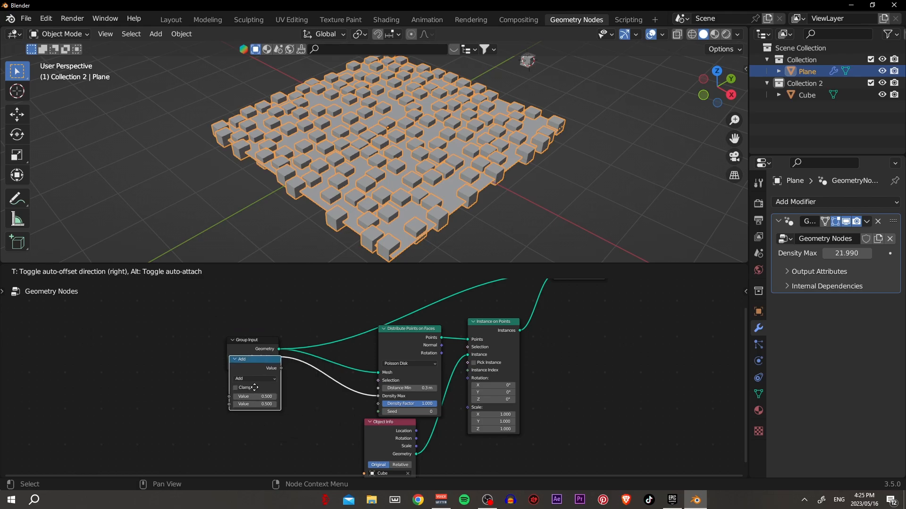
pyautogui.click(340, 407)
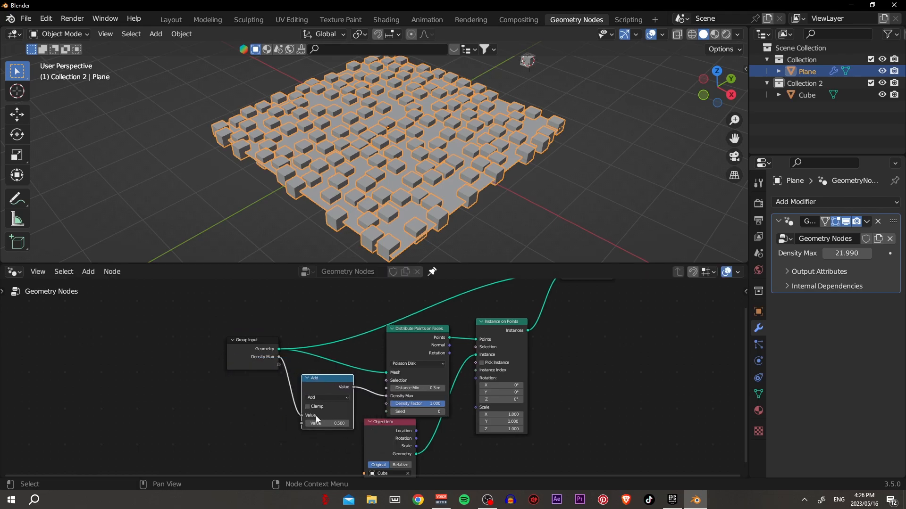
# - Change the Math node's operation to Multiply with a value of 10 and check the denser cubes on the plane
pyautogui.click(334, 397)
pyautogui.click(331, 322)
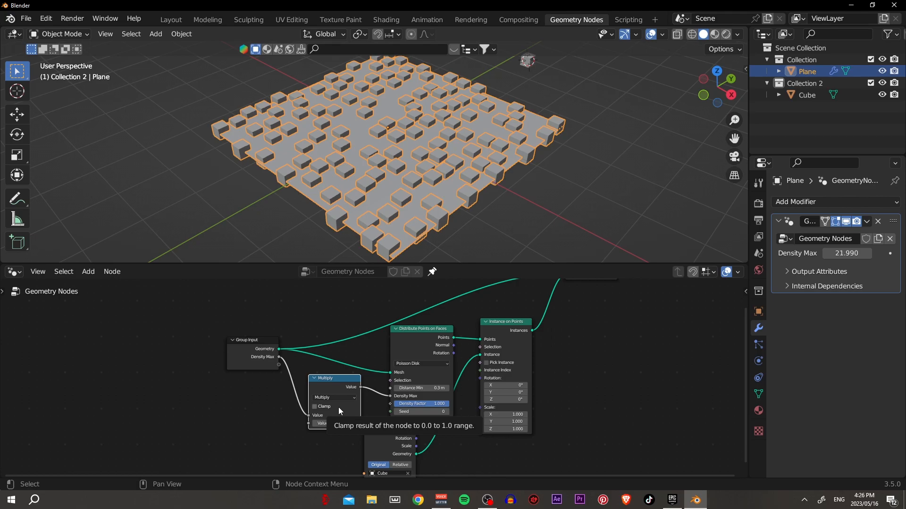
pyautogui.click(335, 424)
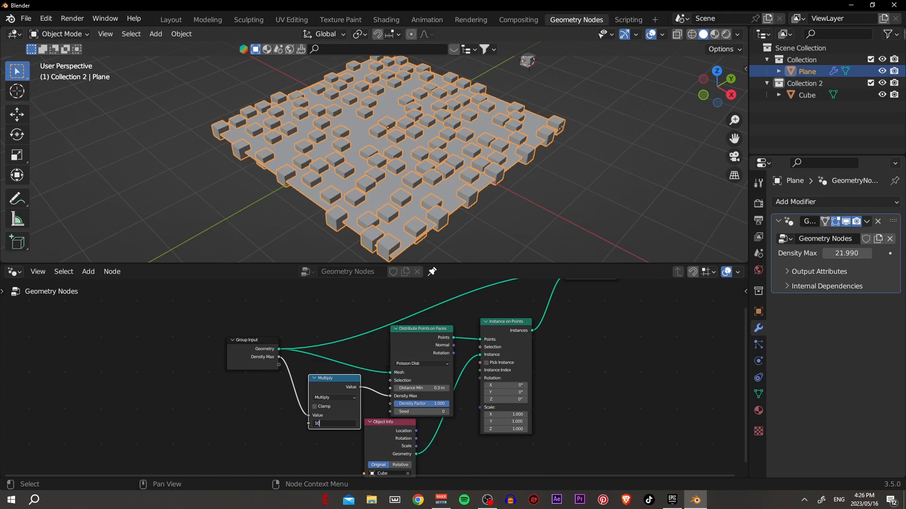
pyautogui.write('10')
pyautogui.press('Return')
pyautogui.moveTo(480, 137); pyautogui.dragTo(464, 154, button='middle')
pyautogui.scroll(-3, 497, 125)
pyautogui.scroll(5, 472, 143)
pyautogui.scroll(6, 407, 161)
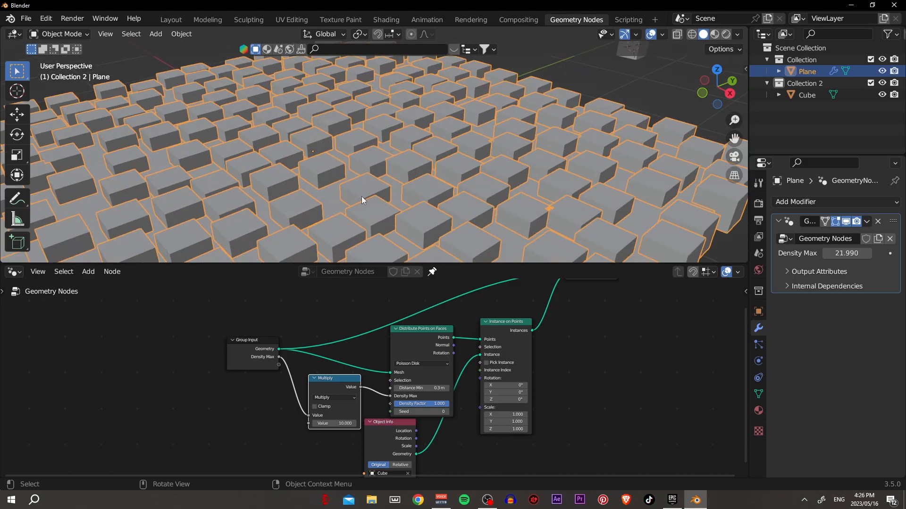
pyautogui.scroll(-7, 366, 176)
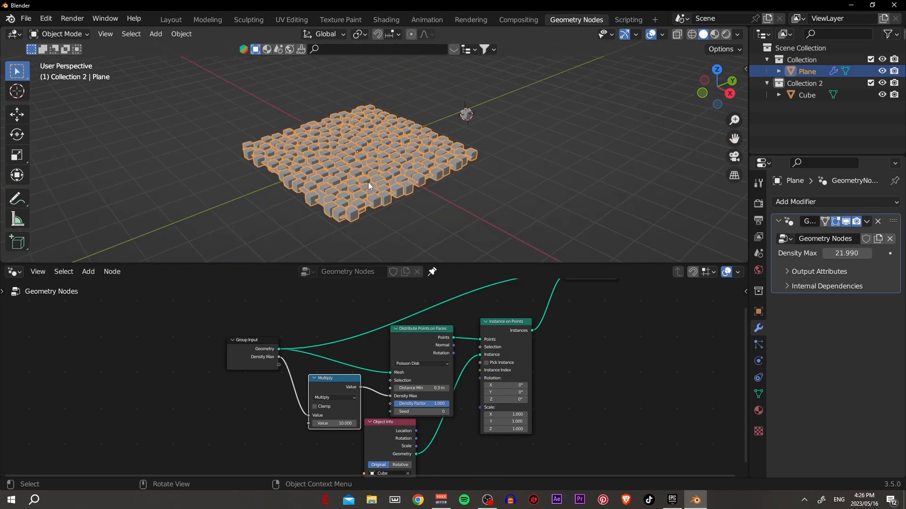
# - Move Instance on Points aside, add a Random Value node and connect its Value to the Scale input
pyautogui.moveTo(462, 427); pyautogui.dragTo(326, 398, button='middle')
pyautogui.moveTo(368, 293); pyautogui.dragTo(417, 294)
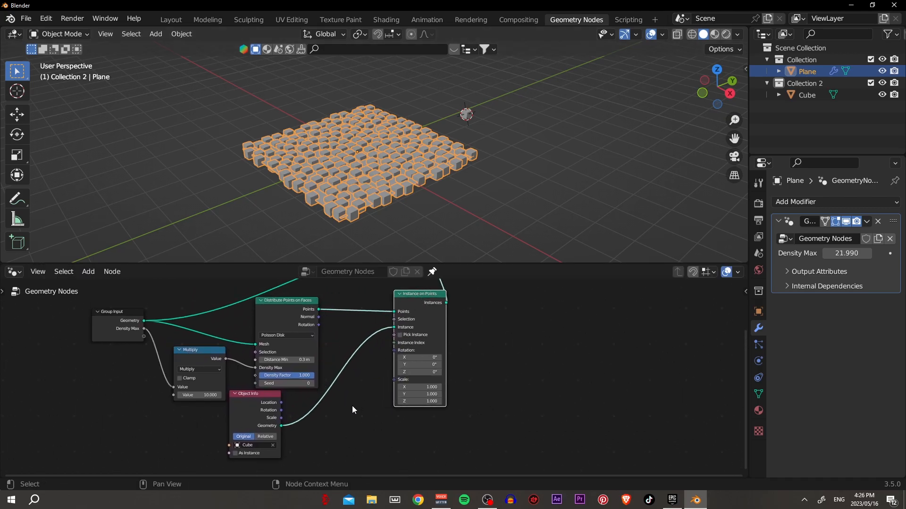
pyautogui.hotkey('shift', 'a')
pyautogui.click(328, 251)
pyautogui.write('rand')
pyautogui.moveTo(331, 423); pyautogui.dragTo(385, 422)
pyautogui.moveTo(382, 386); pyautogui.dragTo(389, 381)
pyautogui.scroll(4, 345, 189)
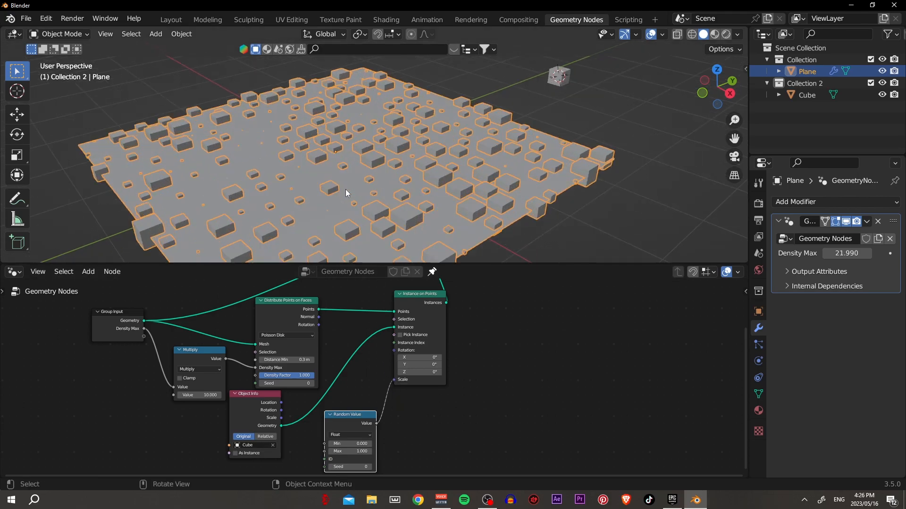
# - Set the Random Value node's range for the instance scale to Min 0.6 and Max 1.5
pyautogui.click(361, 452)
pyautogui.write('1.5')
pyautogui.press('Return')
pyautogui.moveTo(362, 444); pyautogui.dragTo(366, 443)
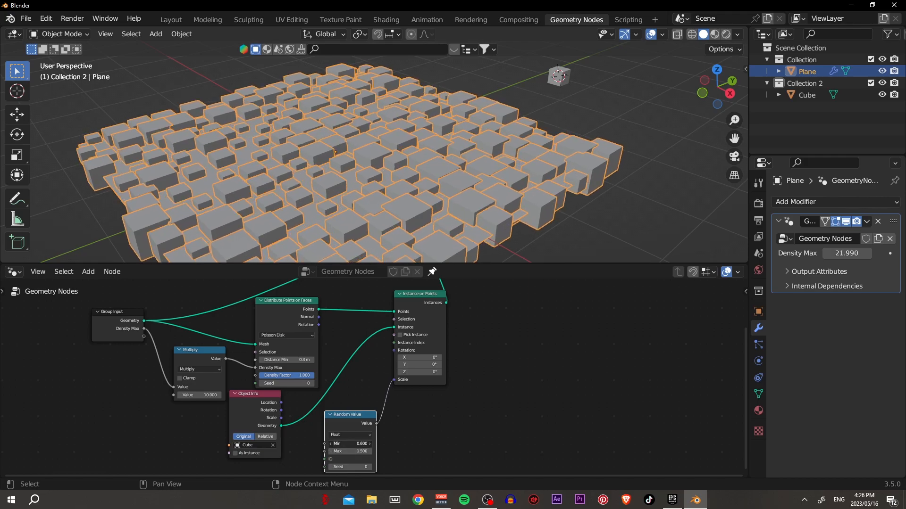
pyautogui.scroll(-5, 347, 211)
pyautogui.moveTo(346, 211); pyautogui.dragTo(368, 216, button='middle')
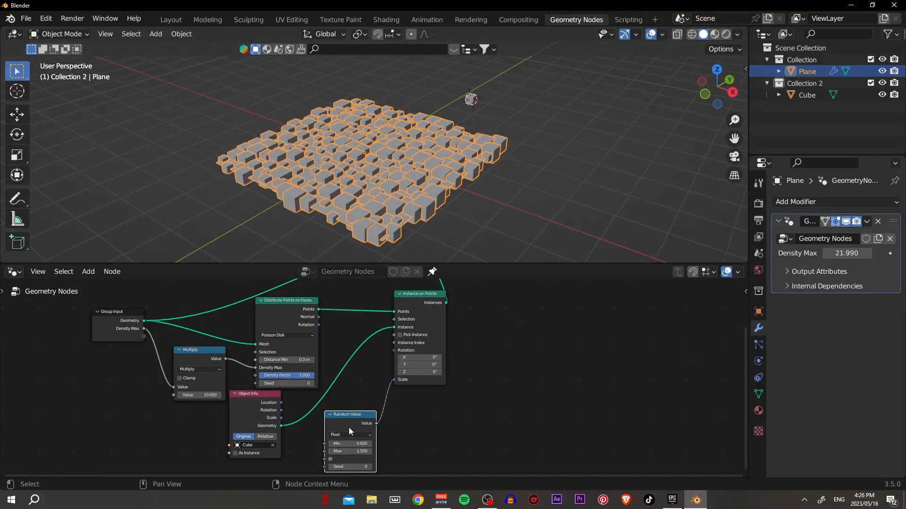
# - Add a second Random Value node below the first and rearrange the surrounding nodes to make room
pyautogui.rightClick(401, 351)
pyautogui.hotkey('shift', 'a')
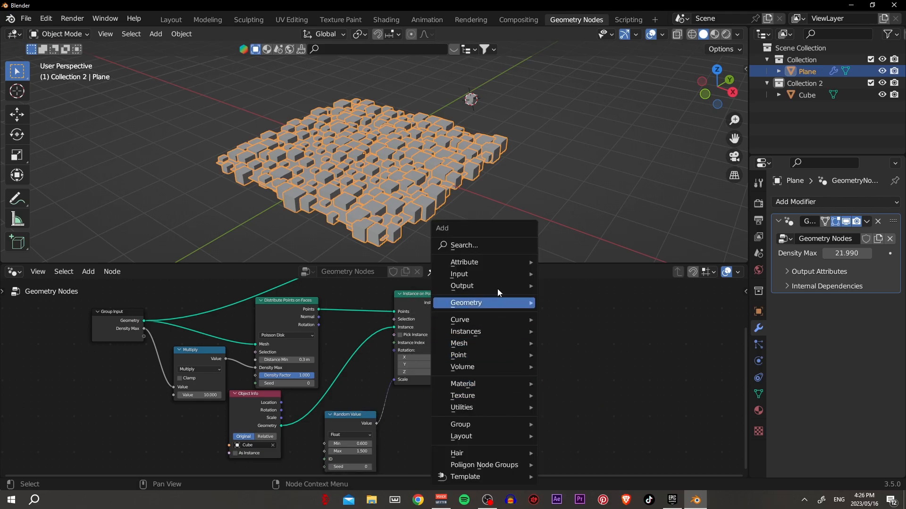
pyautogui.click(491, 245)
pyautogui.write('rand')
pyautogui.press('Return')
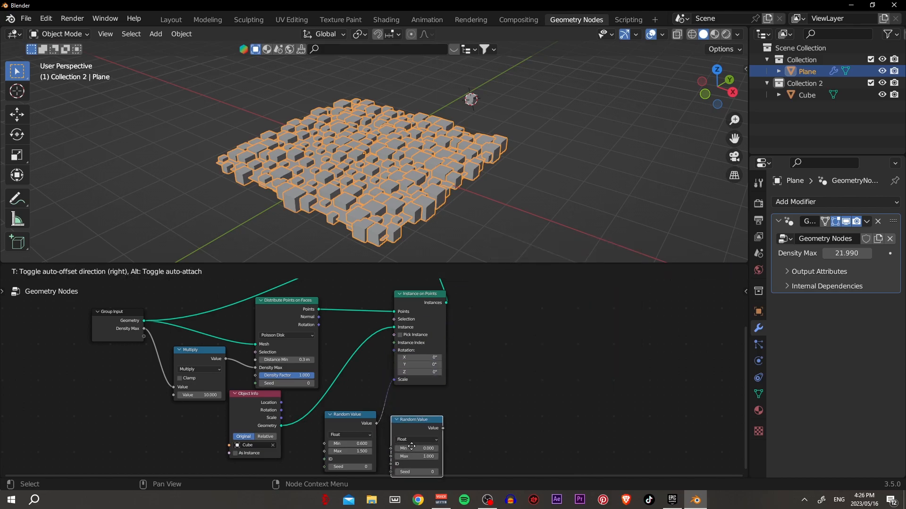
pyautogui.click(411, 443)
pyautogui.scroll(-4, 448, 320)
pyautogui.moveTo(410, 293); pyautogui.dragTo(515, 316)
pyautogui.moveTo(484, 304); pyautogui.dragTo(567, 306)
pyautogui.scroll(4, 476, 416)
pyautogui.moveTo(477, 416); pyautogui.dragTo(462, 377, button='middle')
pyautogui.moveTo(394, 382); pyautogui.dragTo(340, 430)
# - Switch the second Random Value node to Vector and connect its Value to Instance on Points' Rotation input
pyautogui.scroll(3, 354, 440)
pyautogui.click(355, 424)
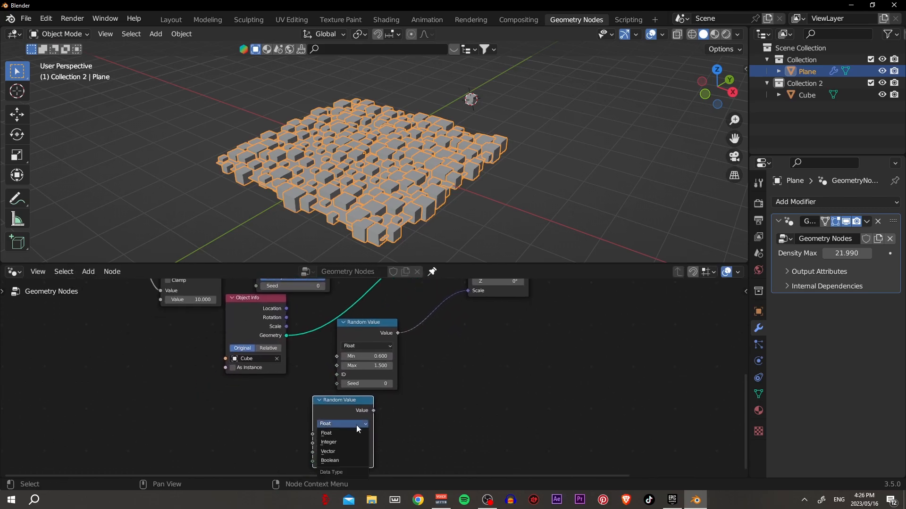
pyautogui.click(337, 452)
pyautogui.scroll(-2, 368, 424)
pyautogui.moveTo(362, 413); pyautogui.dragTo(438, 329)
pyautogui.scroll(3, 395, 194)
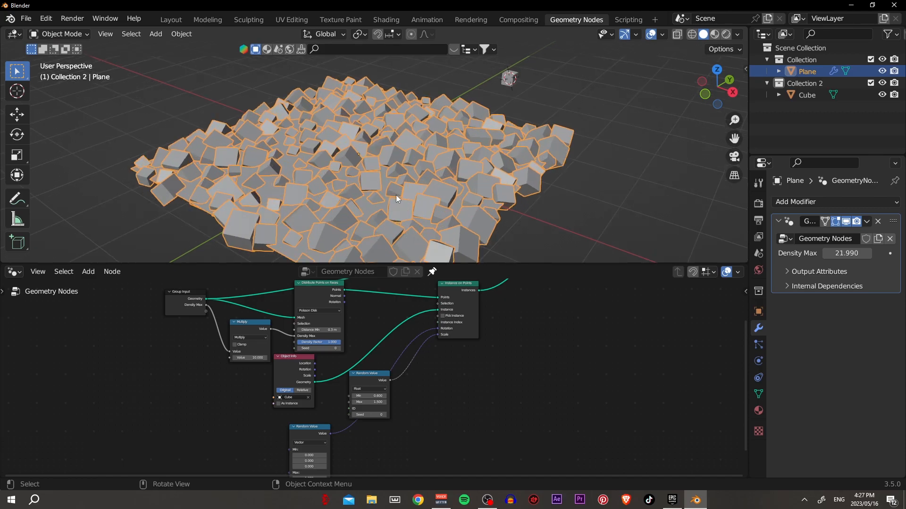
# - Set all three Max components of the vector Random Value node to tau (6.283)
pyautogui.moveTo(434, 425); pyautogui.dragTo(482, 356, button='middle')
pyautogui.keyDown('shift'); pyautogui.moveTo(439, 394); pyautogui.dragTo(392, 387, button='middle'); pyautogui.keyUp('shift')
pyautogui.scroll(6, 451, 408)
pyautogui.click(358, 376)
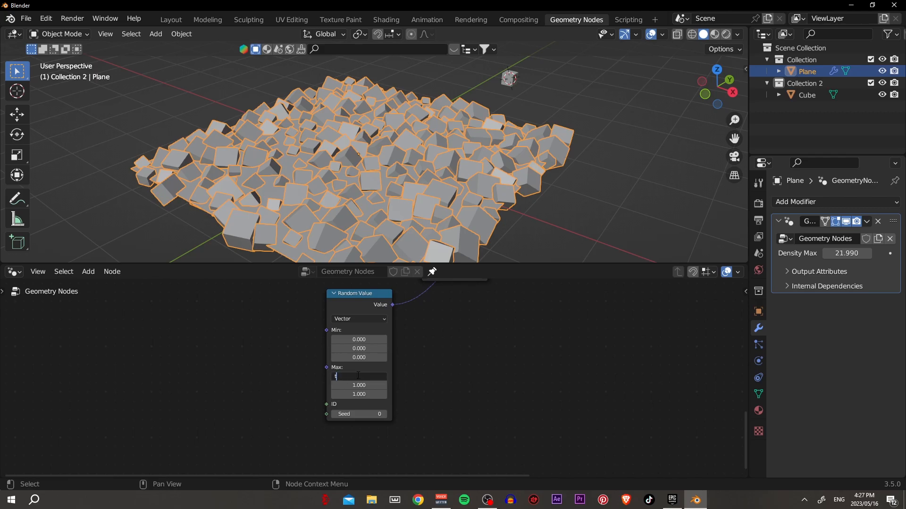
pyautogui.press('Return')
pyautogui.click(364, 377)
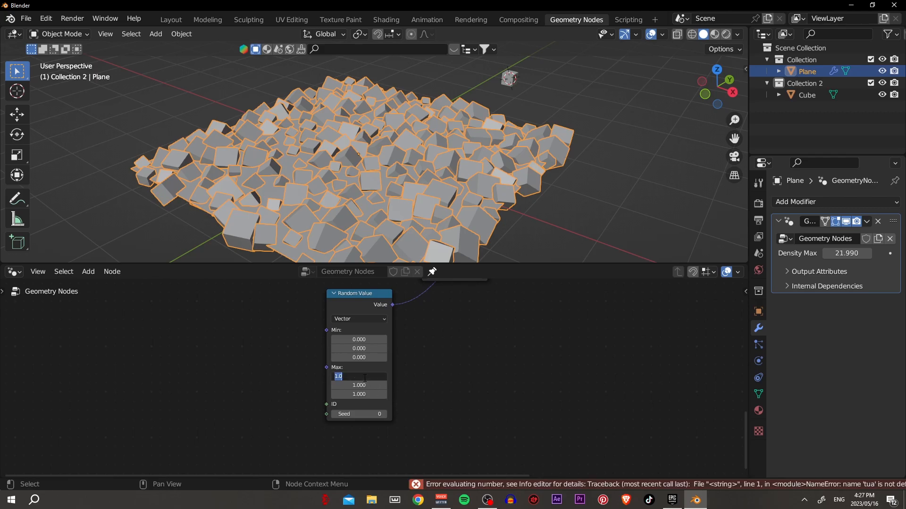
pyautogui.press('Return')
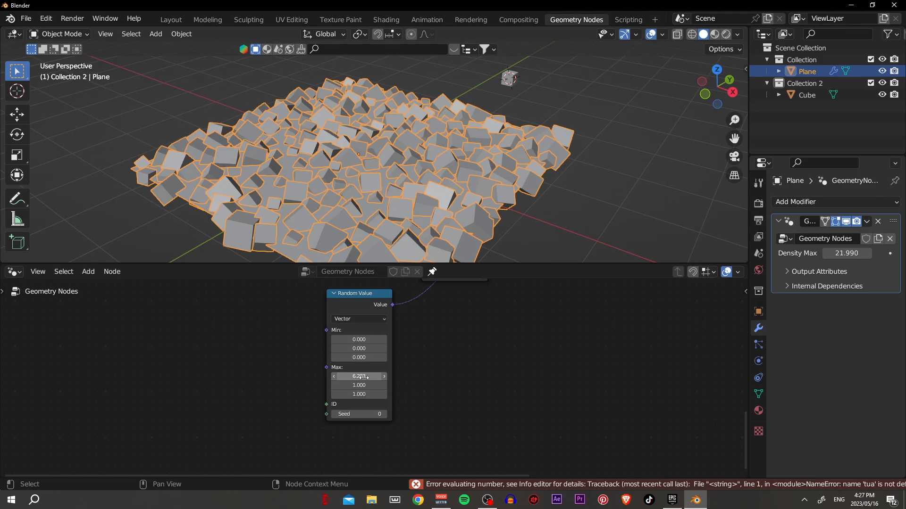
pyautogui.click(355, 385)
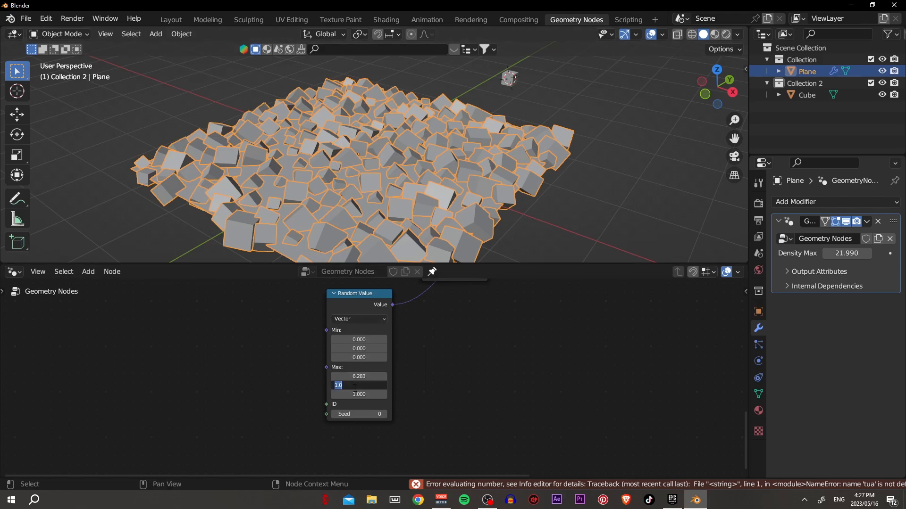
pyautogui.press('Return')
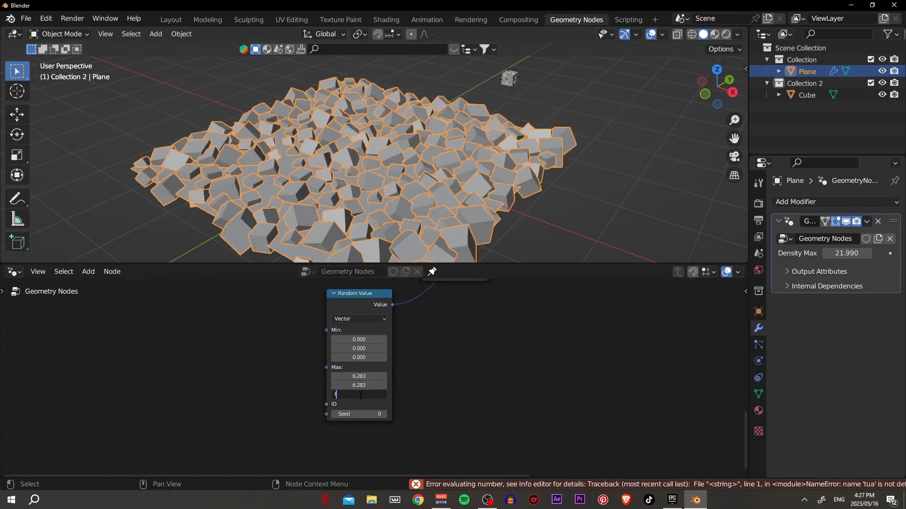
pyautogui.click(360, 395)
pyautogui.write('tau')
pyautogui.press('Return')
# - Examine the randomly rotated cubes and the whole node tree, with the plane deselected
pyautogui.moveTo(420, 195); pyautogui.dragTo(409, 304, button='middle')
pyautogui.scroll(-6, 409, 304)
pyautogui.moveTo(450, 356); pyautogui.dragTo(436, 341, button='middle')
pyautogui.scroll(-2, 441, 340)
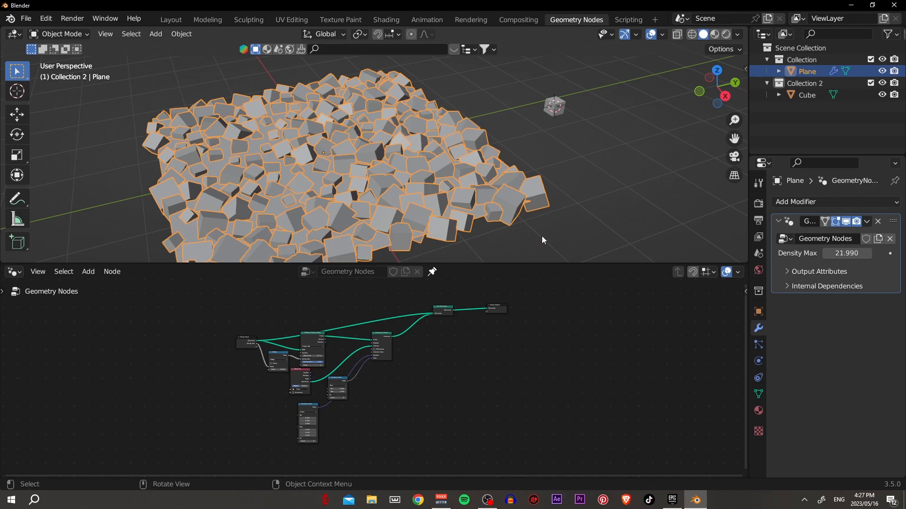
pyautogui.scroll(-3, 523, 227)
pyautogui.moveTo(524, 225); pyautogui.dragTo(547, 223, button='middle')
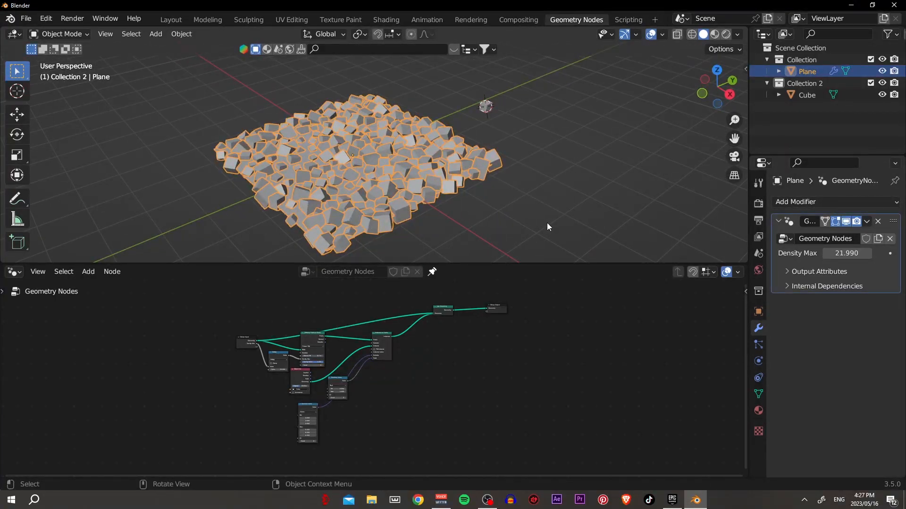
pyautogui.click(492, 205)
pyautogui.moveTo(492, 205)
pyautogui.mouseDown(button='middle')
pyautogui.moveTo(529, 183)
pyautogui.moveTo(505, 197)
pyautogui.moveTo(465, 171)
pyautogui.moveTo(476, 168)
pyautogui.moveTo(492, 193)
pyautogui.mouseUp(button='middle')
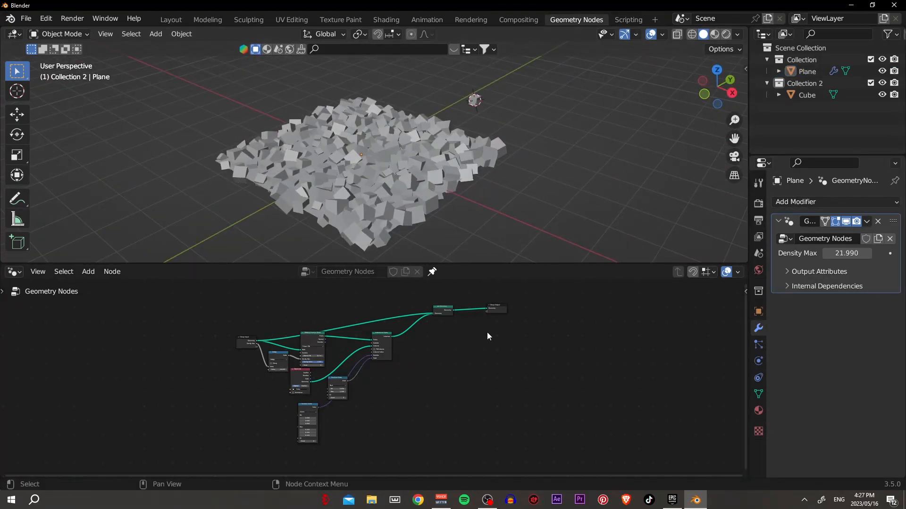